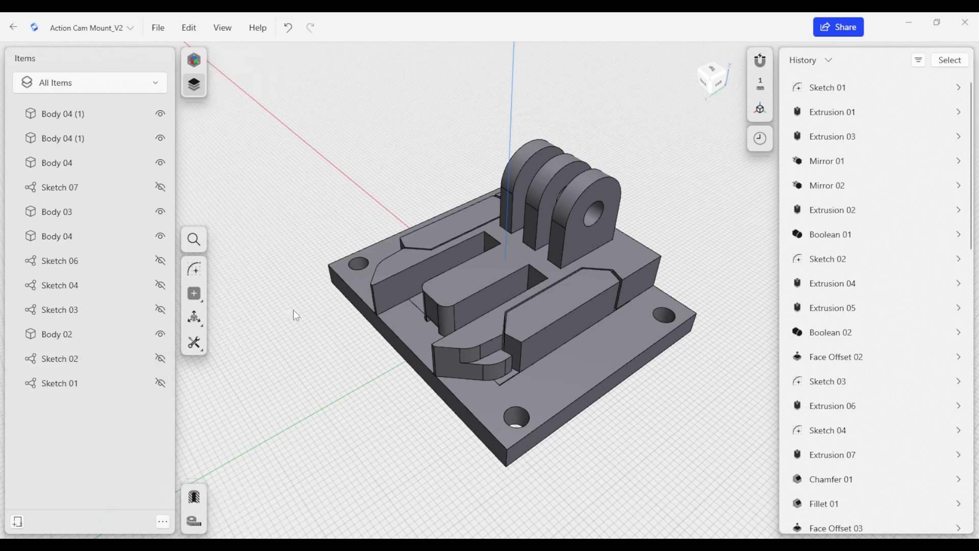
# Step: Open the File menu for the Action Cam Mount_V2 project
pyautogui.click(158, 29)
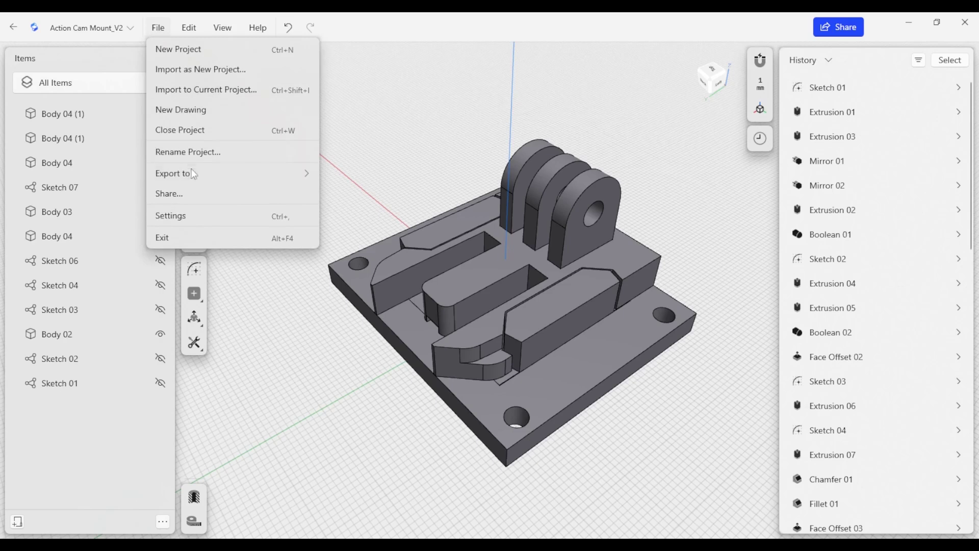
# Step: Open the Export dialog for Action Cam Mount_V2, defaulting to 3MF at High resolution
pyautogui.moveTo(193, 171)
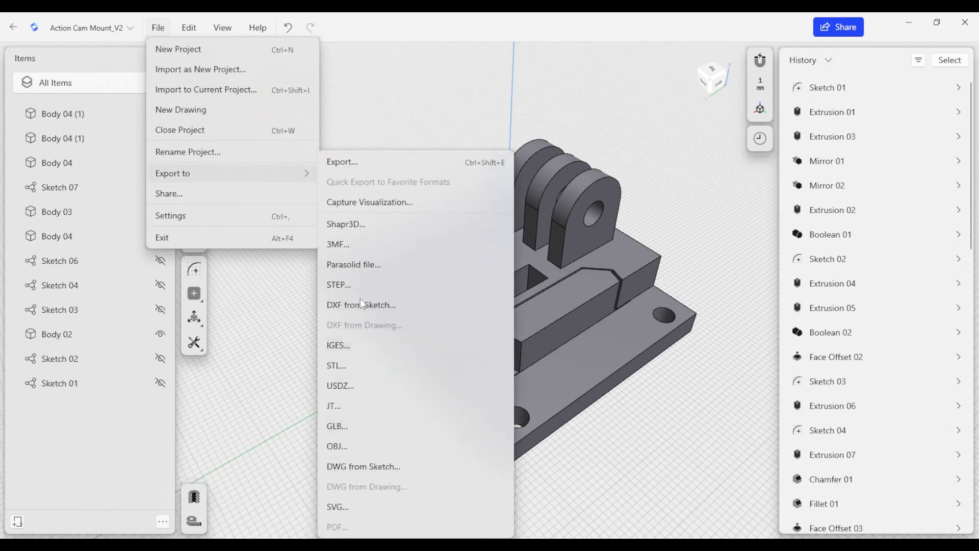
pyautogui.click(342, 167)
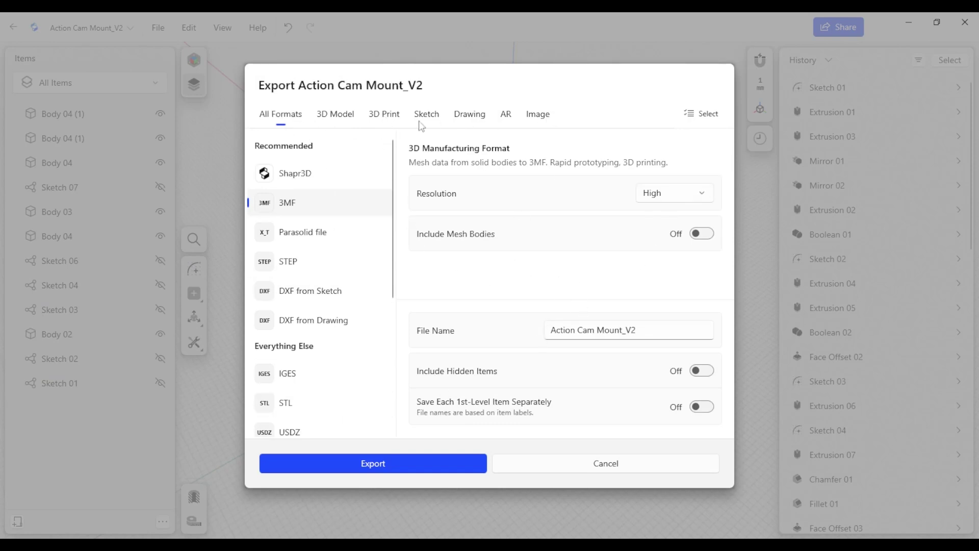
# Step: Filter to 3D printing formats, start the 3MF export, then cancel the save
pyautogui.click(388, 120)
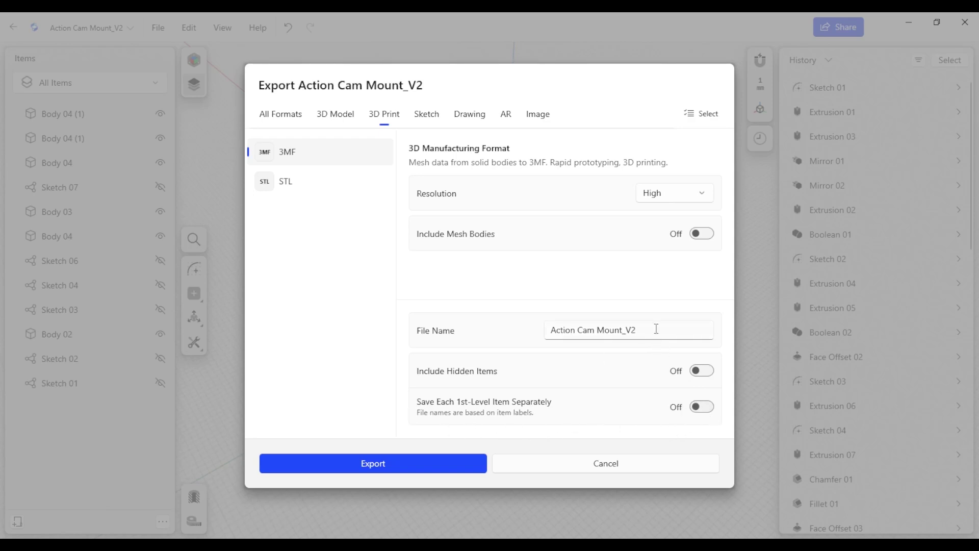
pyautogui.moveTo(651, 334); pyautogui.dragTo(539, 332)
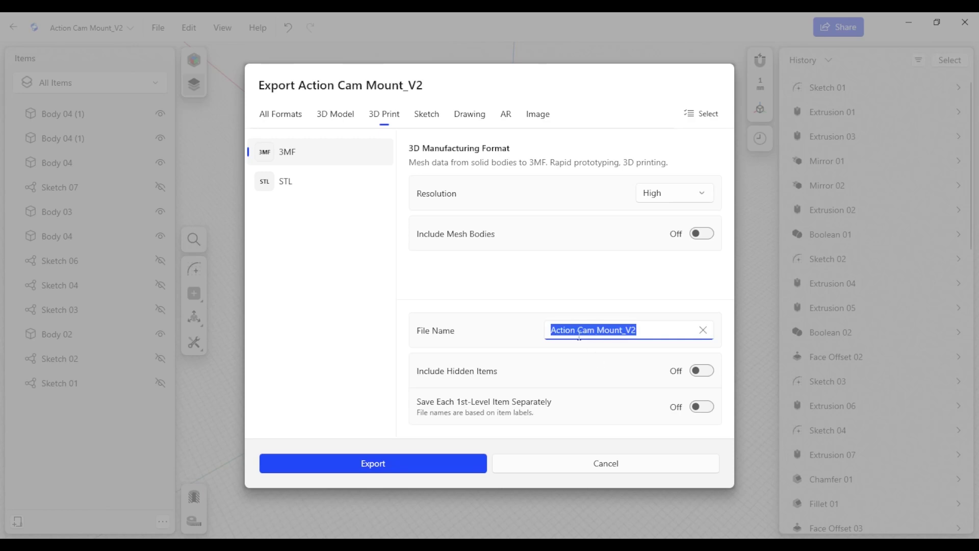
pyautogui.click(443, 469)
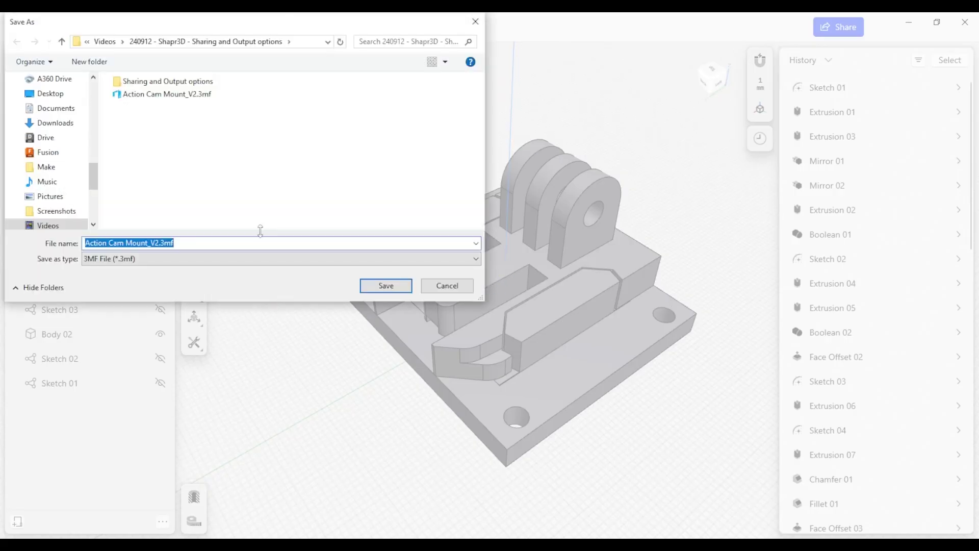
pyautogui.click(448, 290)
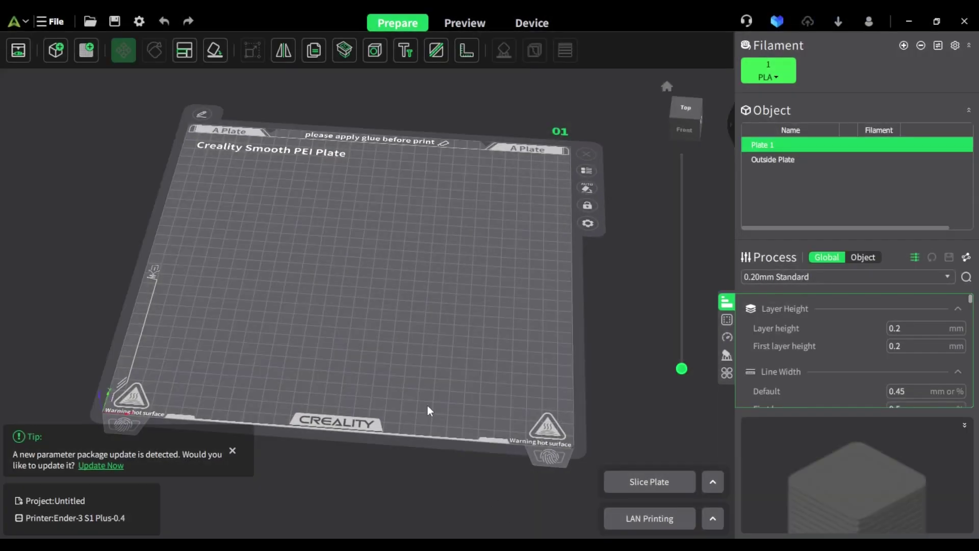
# Step: Import Action Cam Mount_V2.3mf into Creality Print with Ctrl+I
pyautogui.hotkey('ctrl', 'i')
pyautogui.click(218, 113)
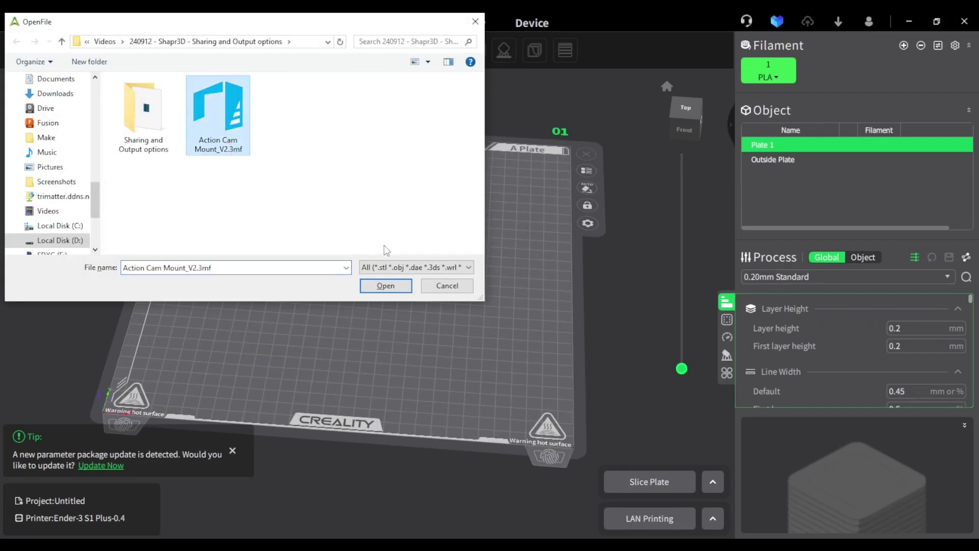
pyautogui.click(386, 285)
# Step: Move the imported bodies to the centre of the build plate
pyautogui.press('m')
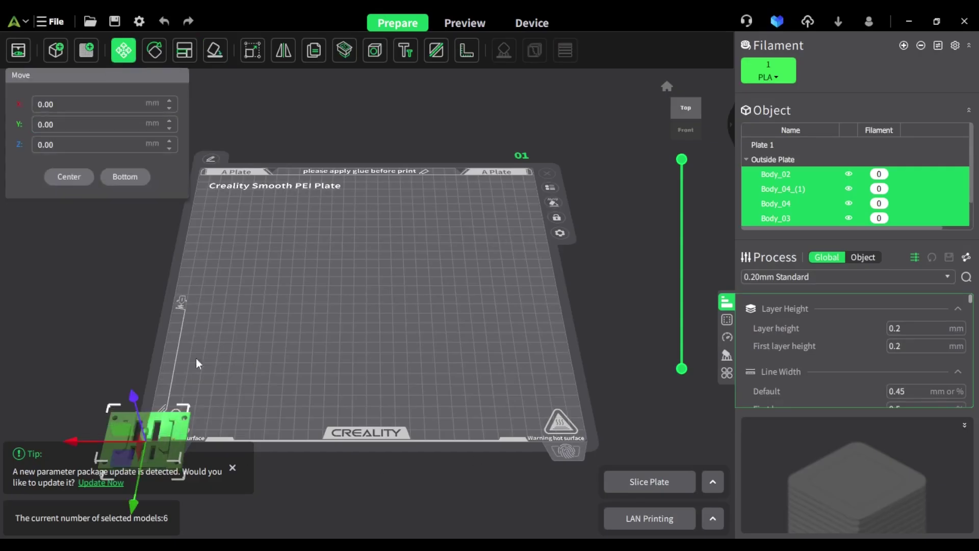
pyautogui.moveTo(130, 455); pyautogui.dragTo(331, 308)
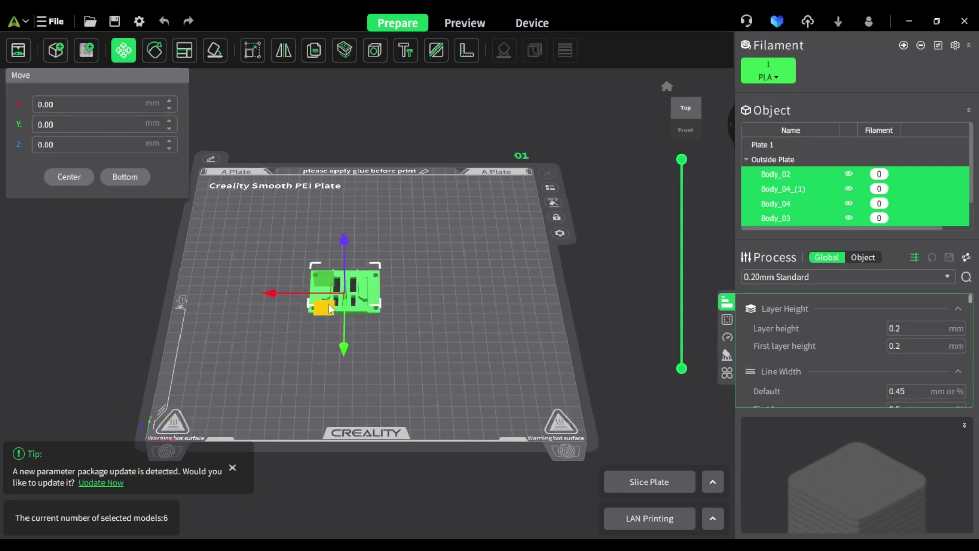
pyautogui.click(405, 354)
pyautogui.scroll(3, 352, 285)
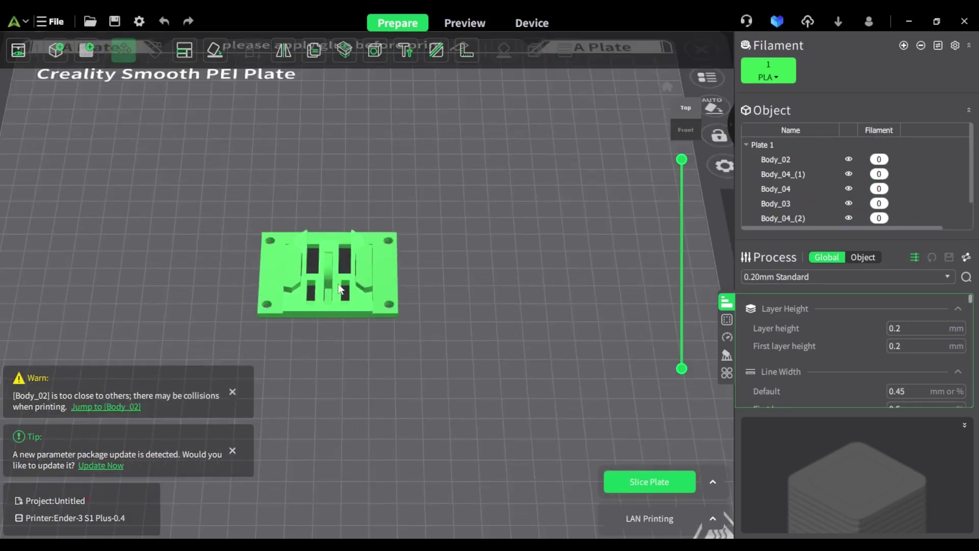
# Step: Spread out the frame, clip Body_02 and Body_04, and lay Body_04 flat on a face
pyautogui.scroll(2, 267, 259)
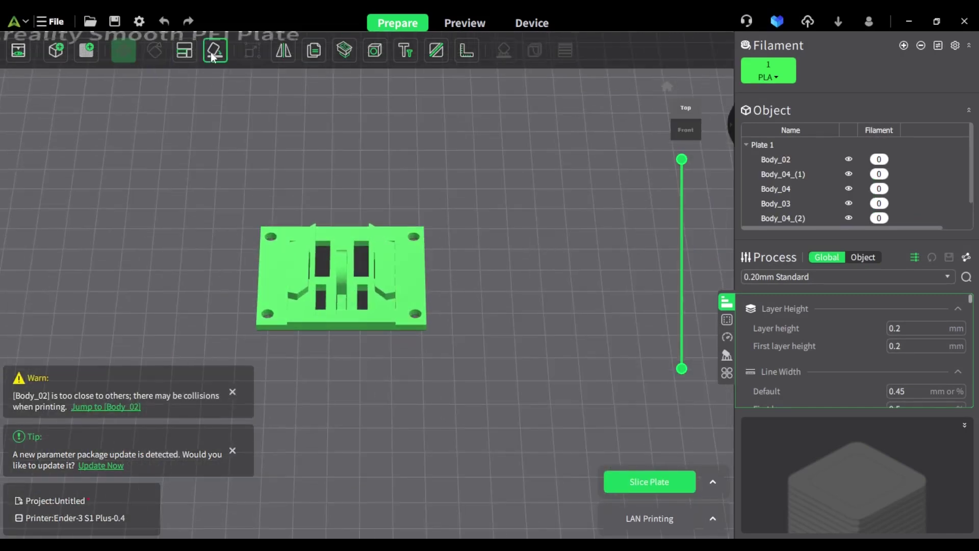
pyautogui.moveTo(417, 282); pyautogui.dragTo(606, 268)
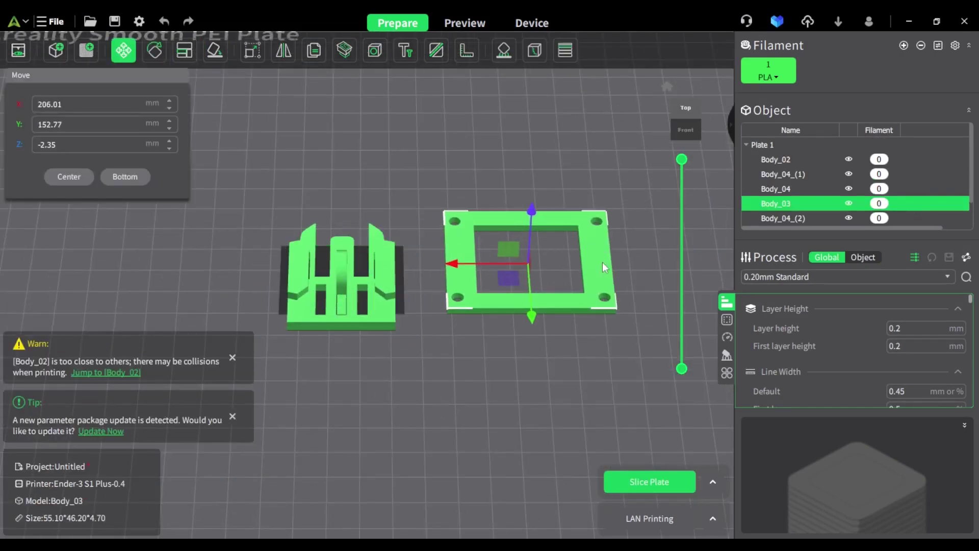
pyautogui.click(394, 315)
pyautogui.moveTo(383, 321); pyautogui.dragTo(464, 423)
pyautogui.moveTo(370, 282); pyautogui.dragTo(370, 178)
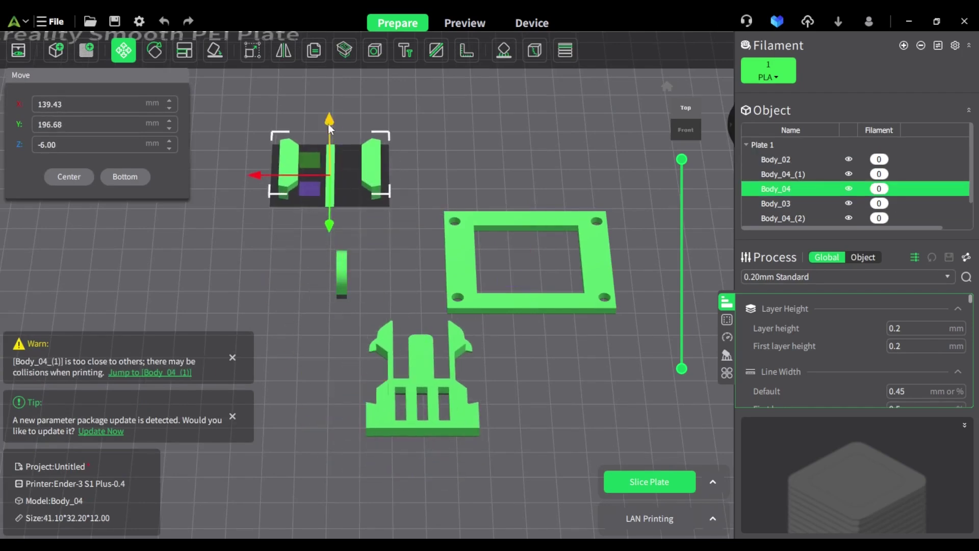
pyautogui.moveTo(330, 129); pyautogui.dragTo(329, 95)
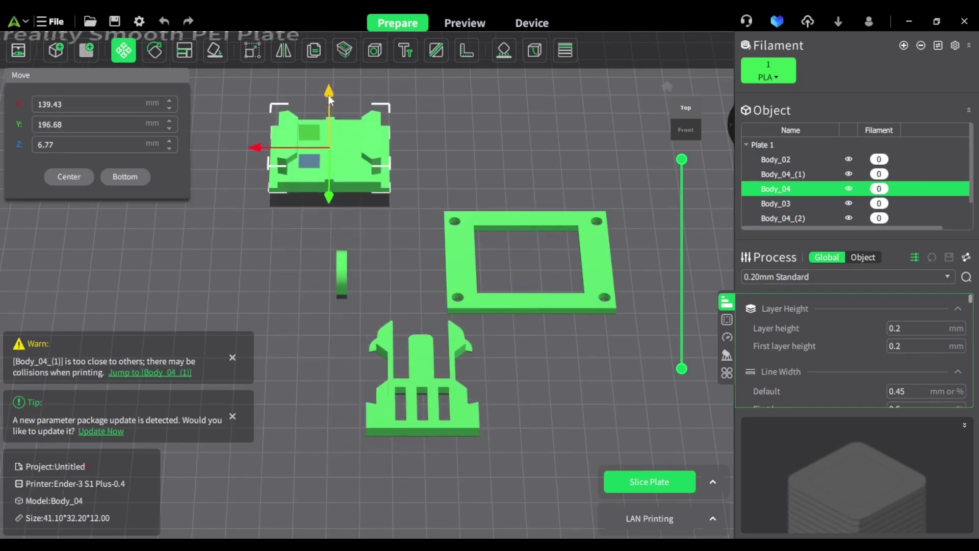
pyautogui.click(213, 55)
pyautogui.click(329, 187)
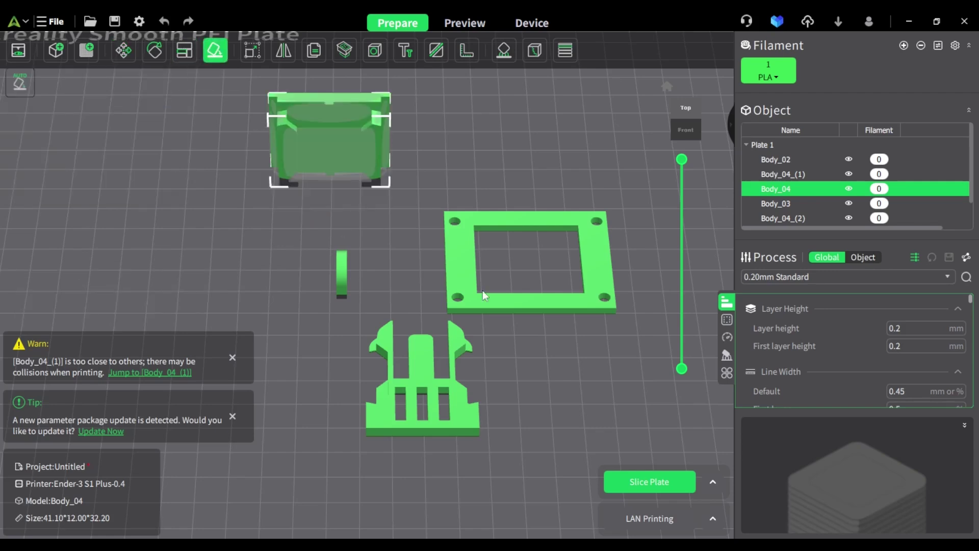
# Step: Move the small D-shaped part to the right of the plate
pyautogui.click(448, 257)
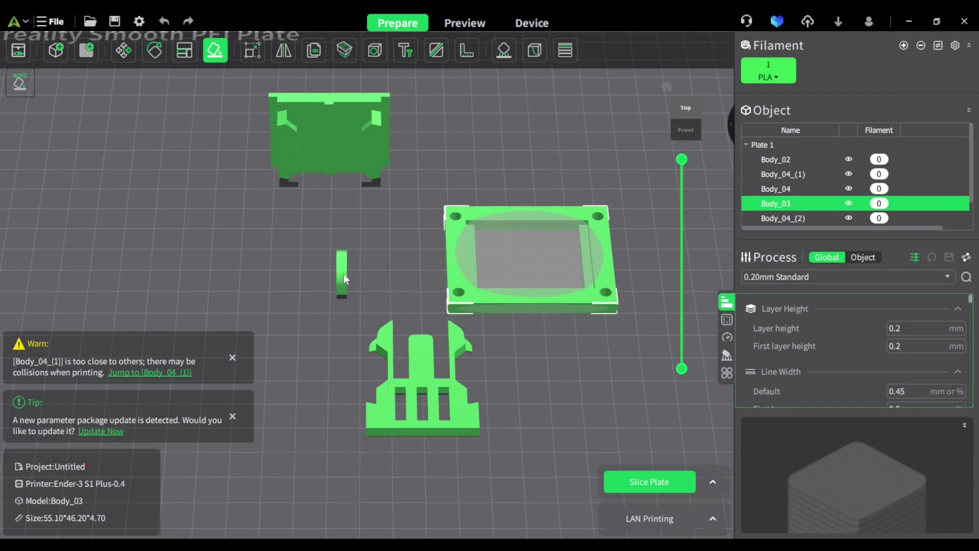
pyautogui.moveTo(413, 289); pyautogui.dragTo(478, 337, button='right')
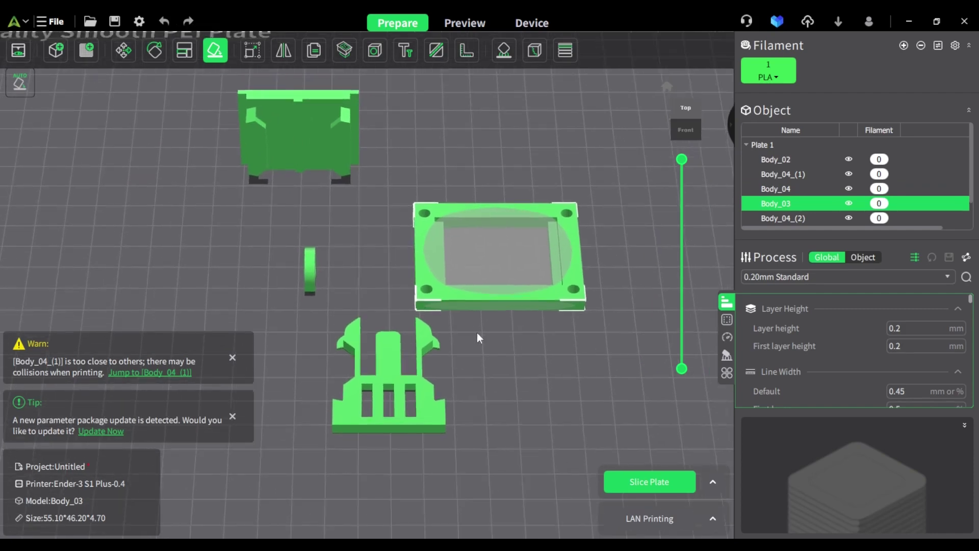
pyautogui.moveTo(483, 374); pyautogui.dragTo(245, 279)
pyautogui.scroll(3, 225, 224)
pyautogui.scroll(3, 225, 224)
pyautogui.click(248, 258)
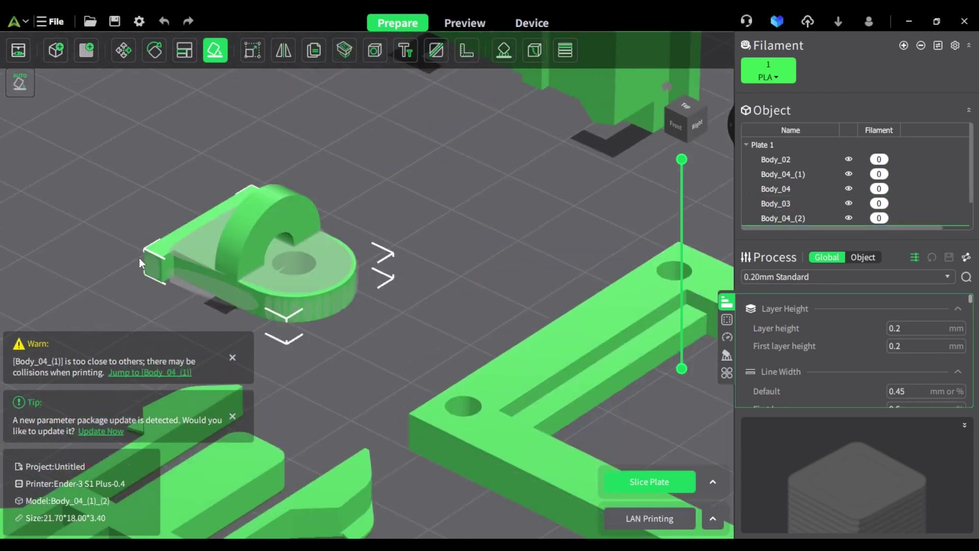
pyautogui.press('m')
pyautogui.moveTo(300, 287); pyautogui.dragTo(517, 276)
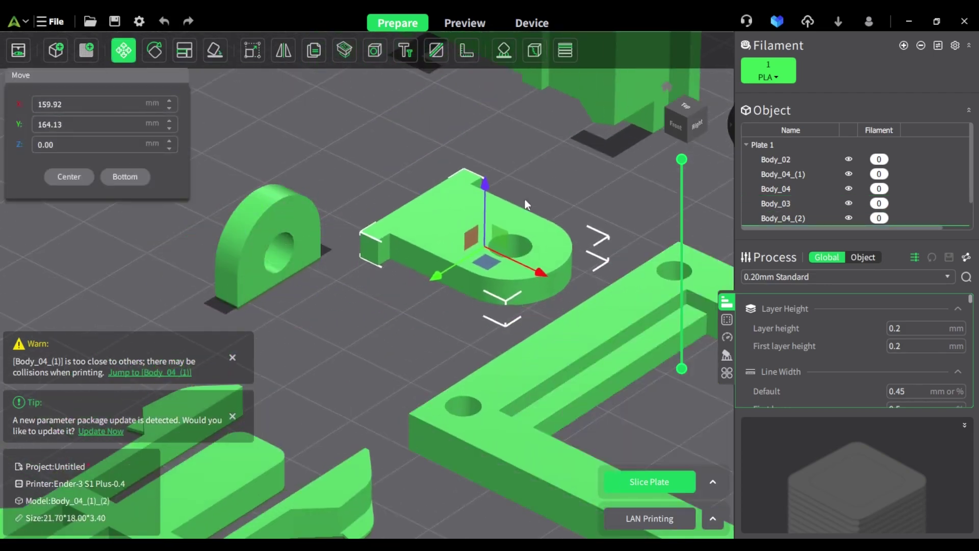
# Step: Delete the upright arched part
pyautogui.click(293, 233)
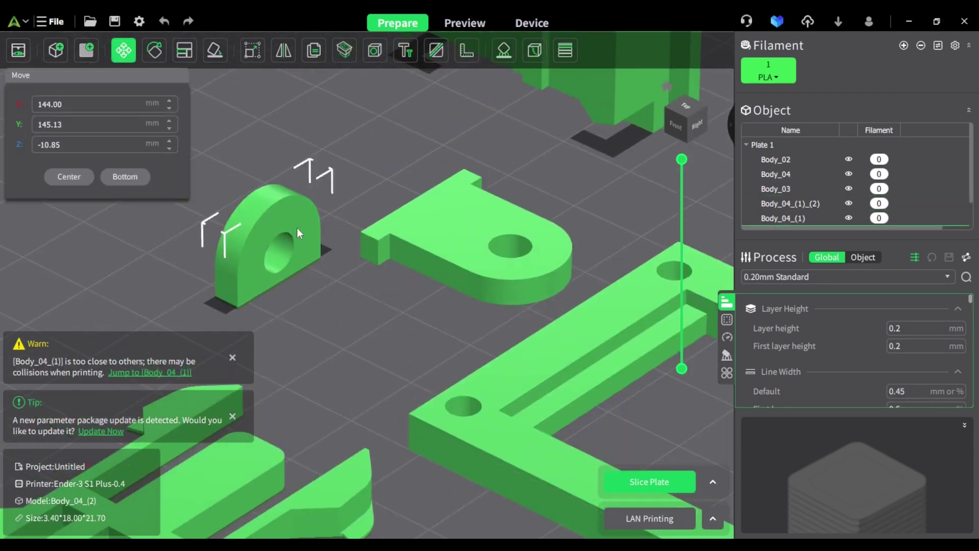
pyautogui.press('Escape')
pyautogui.click(299, 247)
pyautogui.press('Delete')
# Step: Shift the D-shaped tab left and paste a copy of it beside it
pyautogui.moveTo(451, 236); pyautogui.dragTo(404, 248)
pyautogui.hotkey('ctrl', 'v')
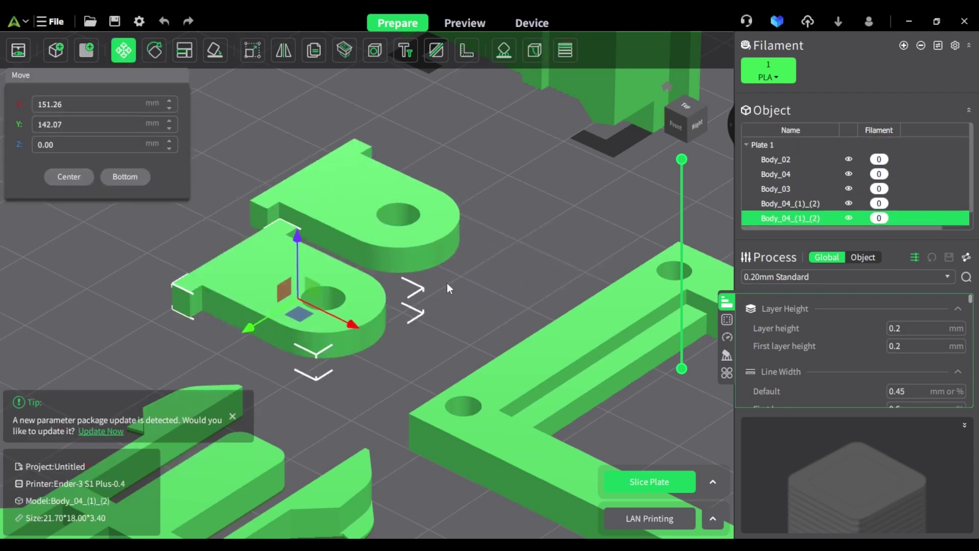
pyautogui.scroll(6, 447, 283)
pyautogui.scroll(-8, 462, 319)
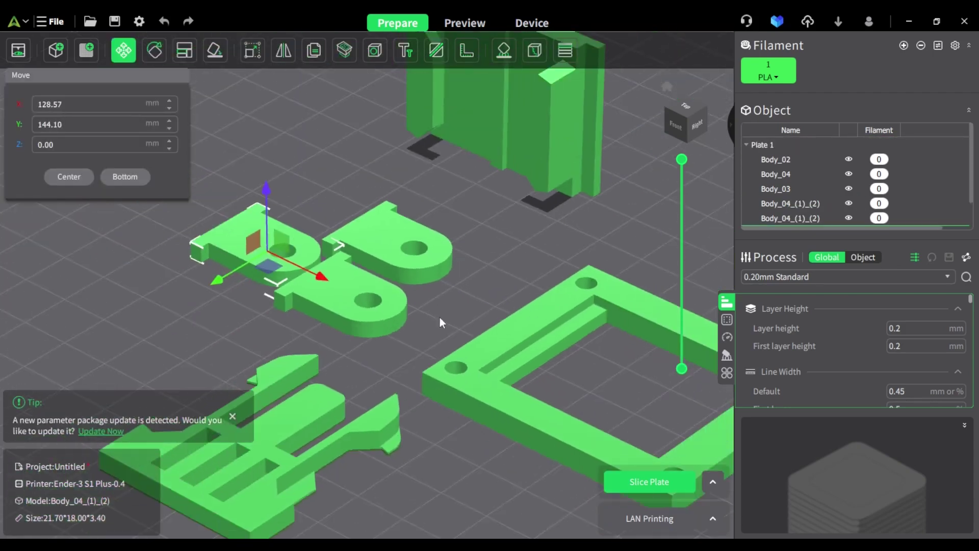
# Step: Lay the clip base Body_02 flat on a face
pyautogui.click(412, 400)
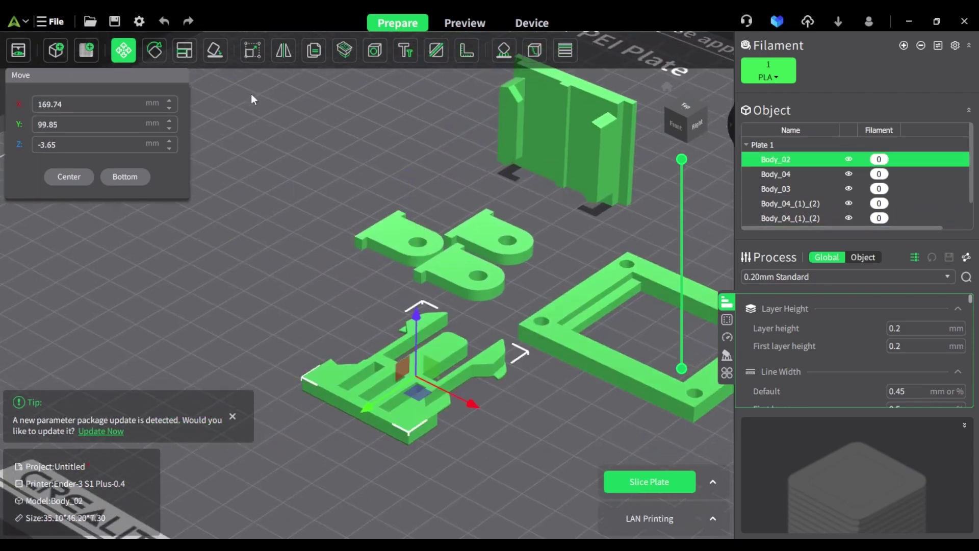
pyautogui.click(215, 50)
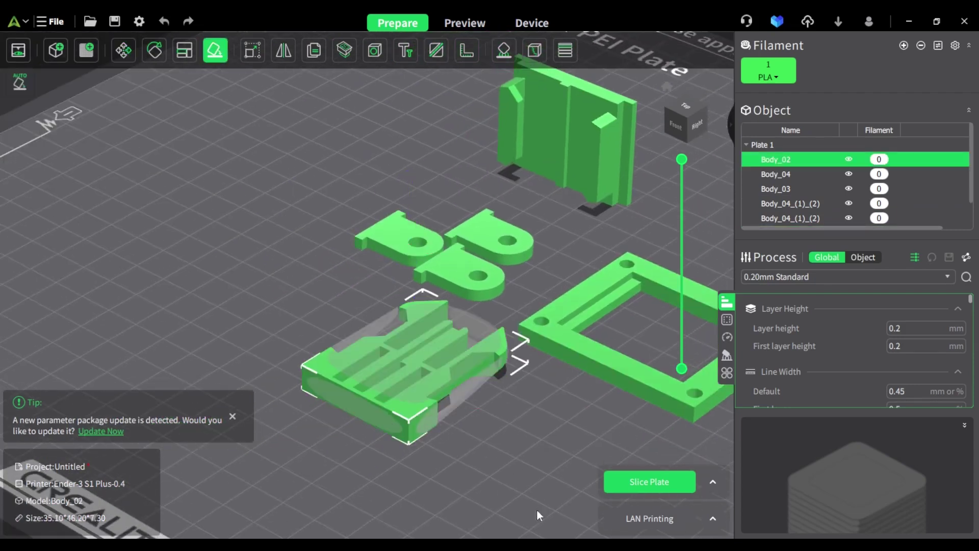
pyautogui.scroll(2, 430, 411)
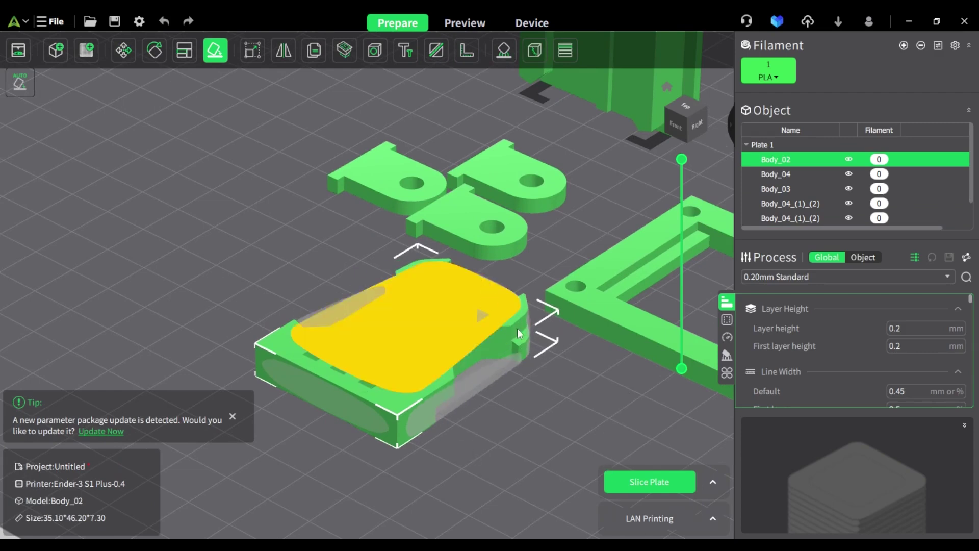
pyautogui.scroll(2, 424, 356)
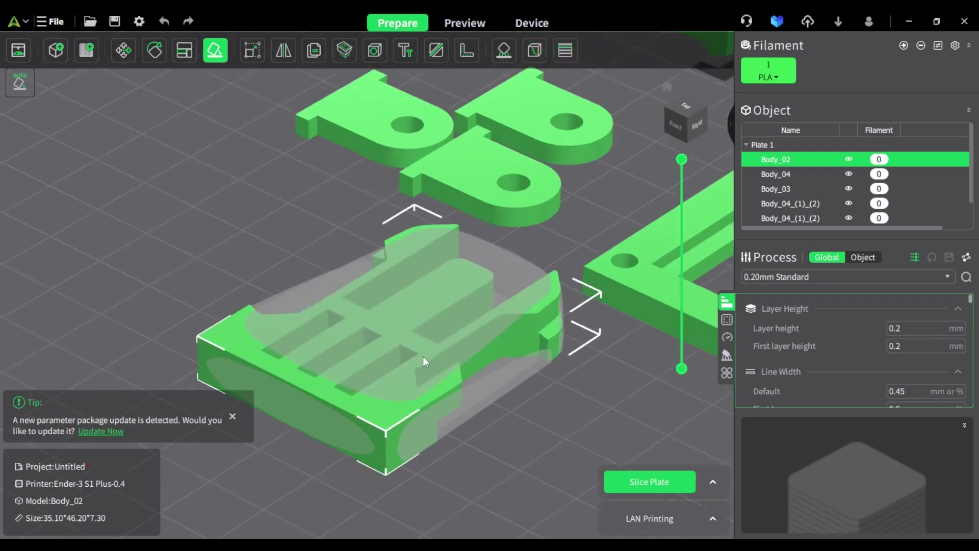
pyautogui.scroll(-2, 424, 360)
pyautogui.scroll(-5, 480, 422)
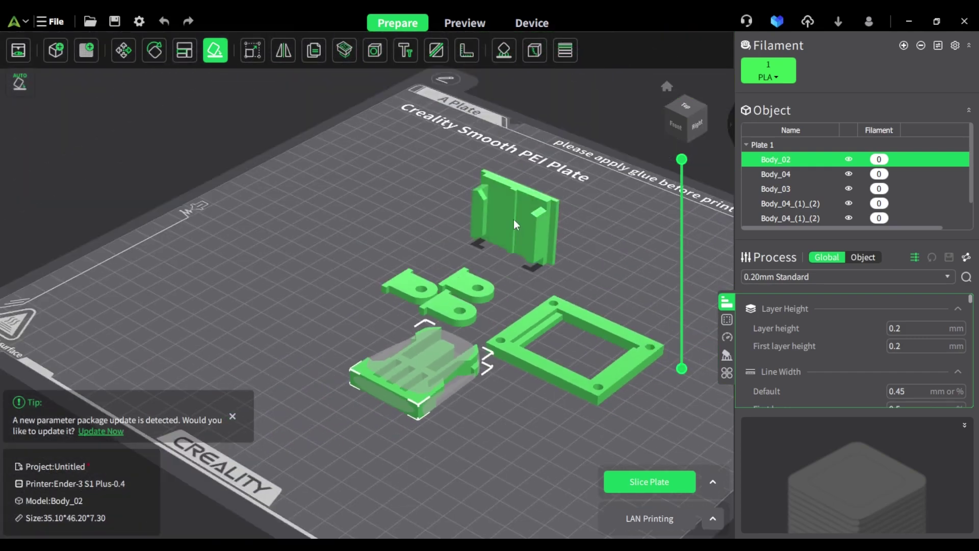
# Step: Move Body_04 to a clear spot at X 143.53, Y 180.93, then slice the plate
pyautogui.click(513, 219)
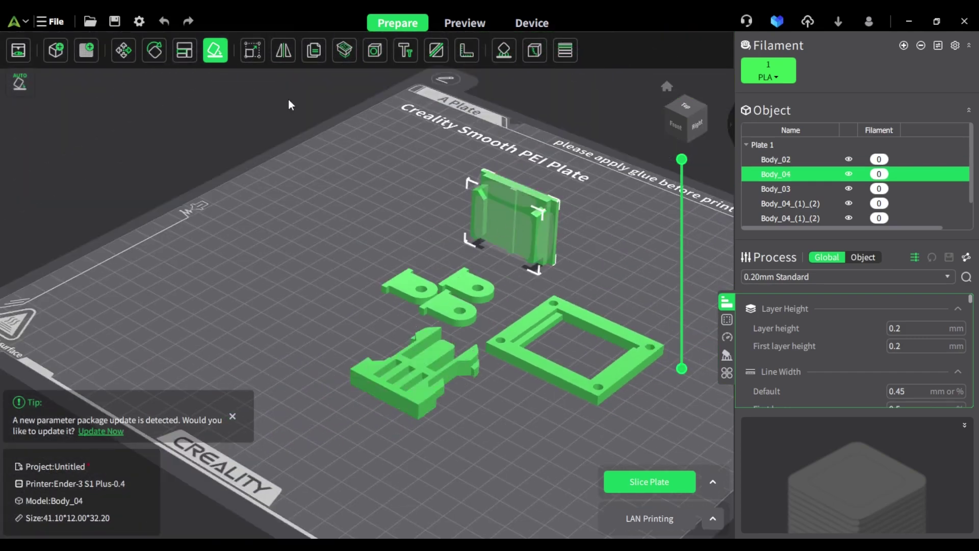
pyautogui.click(123, 51)
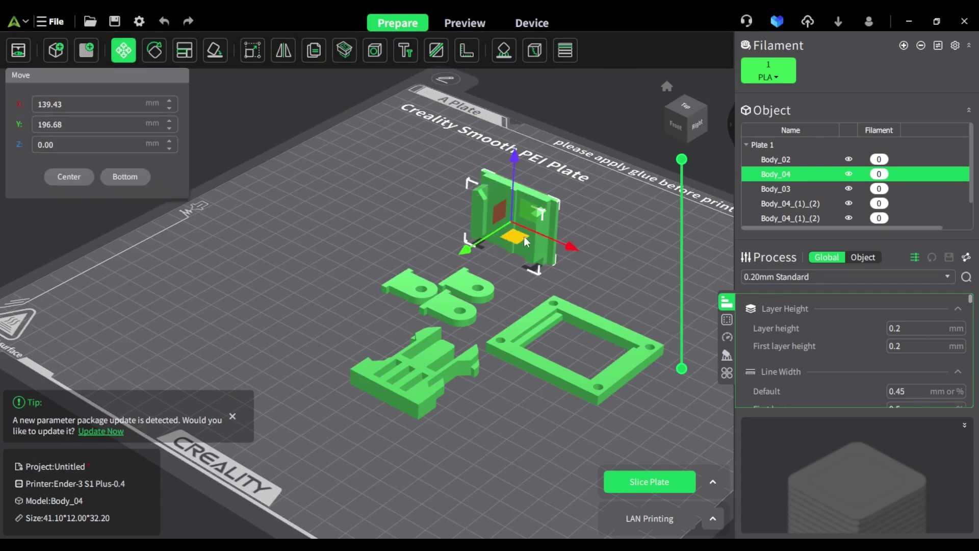
pyautogui.moveTo(524, 236); pyautogui.dragTo(536, 298)
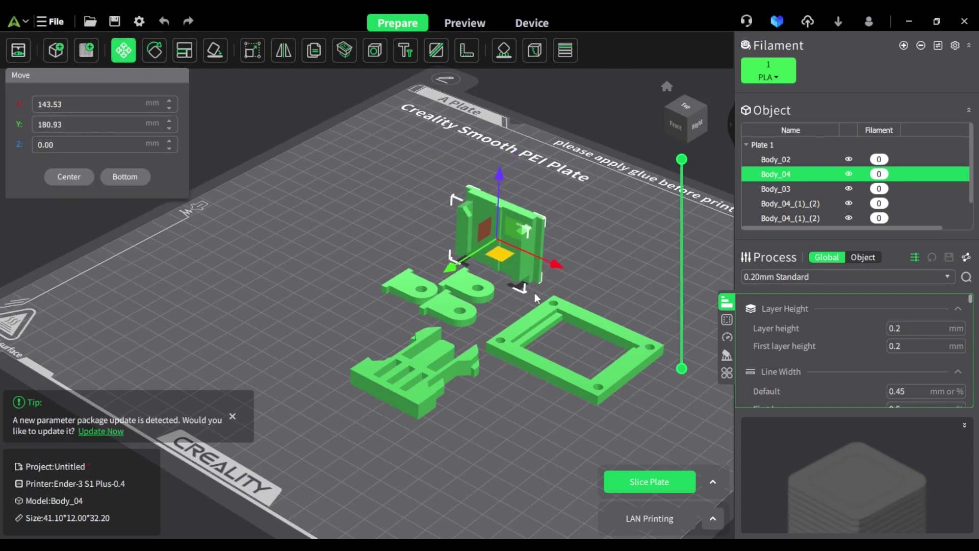
pyautogui.click(678, 449)
# Step: Slice the plate (1h51m56s, 16.75 g PLA) and open the LAN Printing Send G-code dialog
pyautogui.click(668, 484)
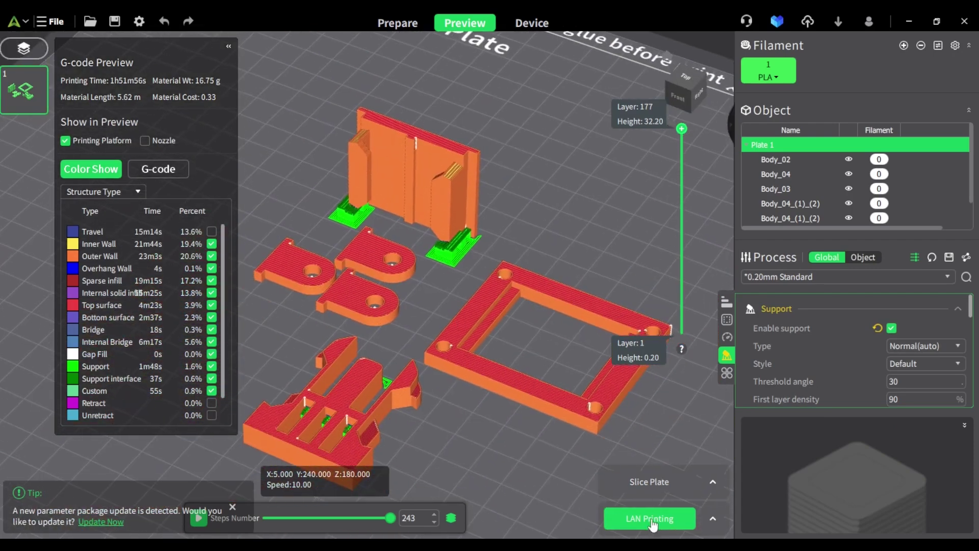
pyautogui.click(652, 524)
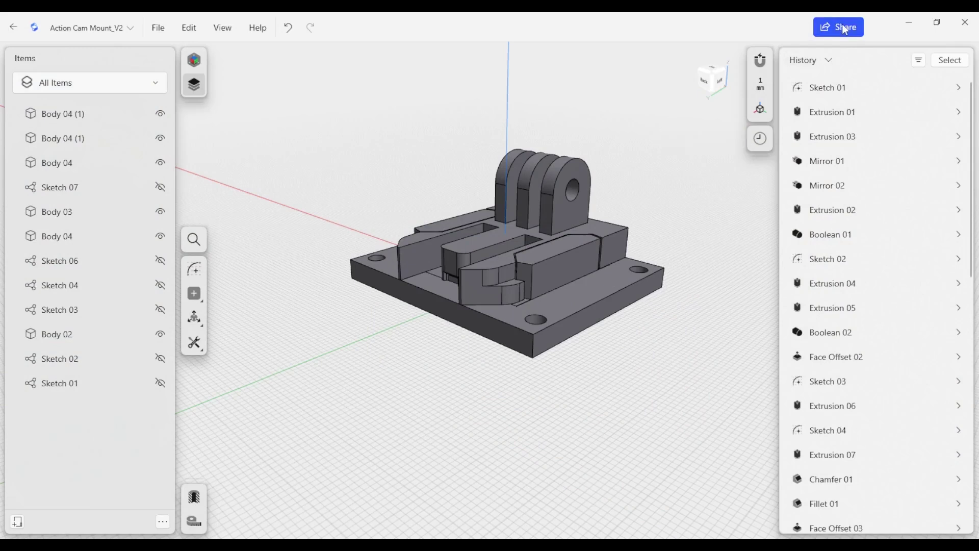
pyautogui.click(845, 29)
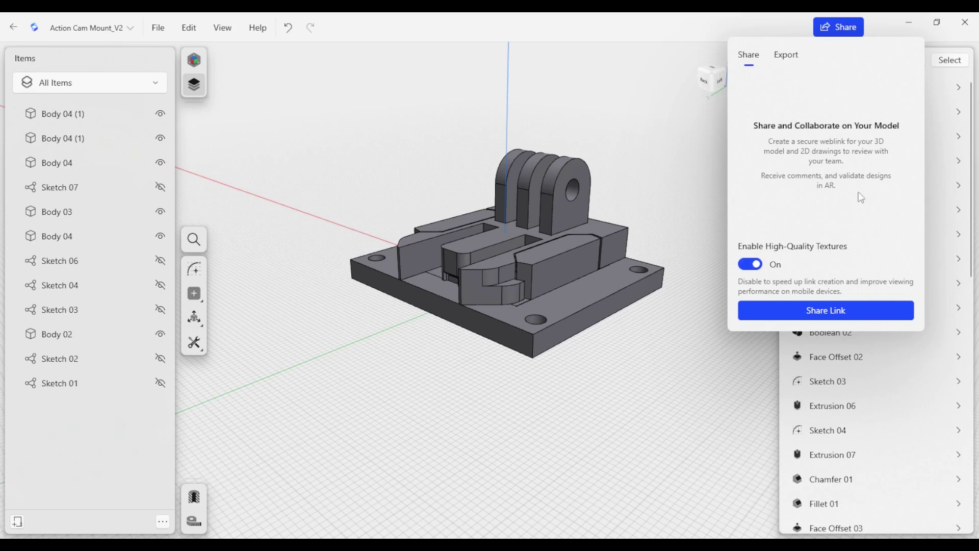
pyautogui.click(786, 56)
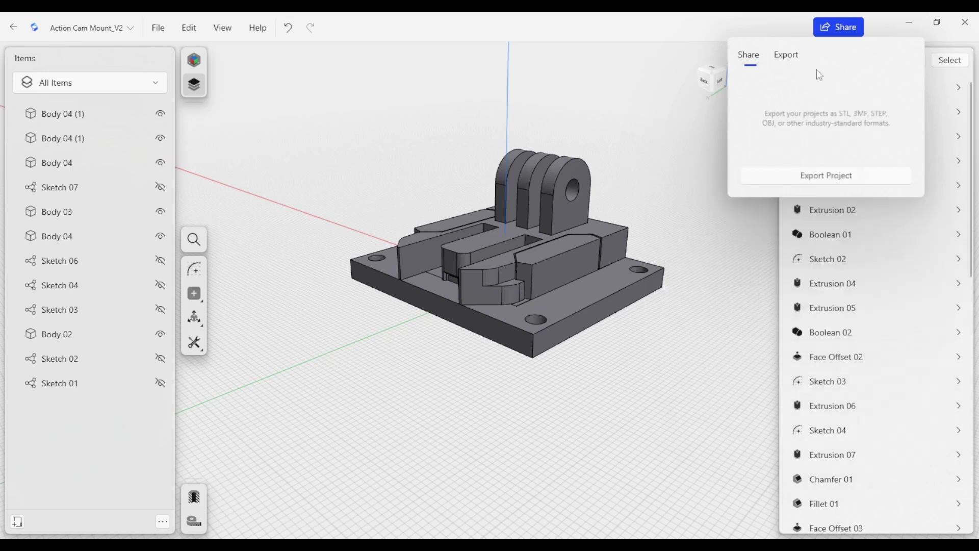
pyautogui.click(796, 181)
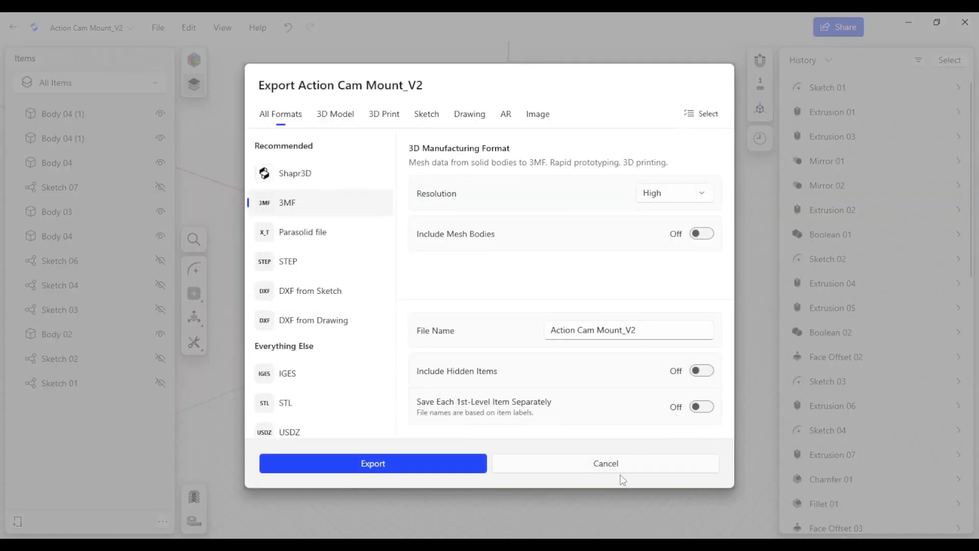
pyautogui.click(619, 464)
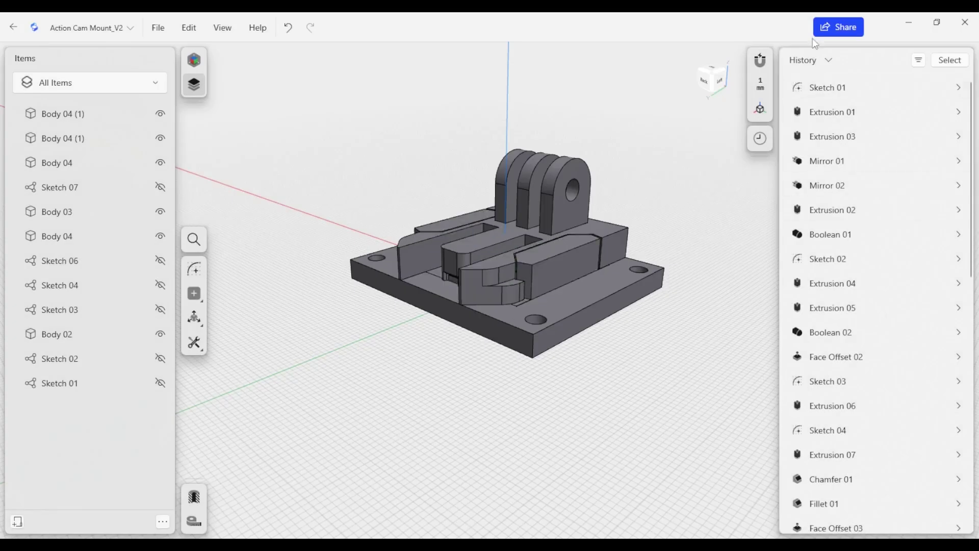
# Step: Create a Share Link for Action Cam Mount_V2 and copy its URL
pyautogui.click(829, 27)
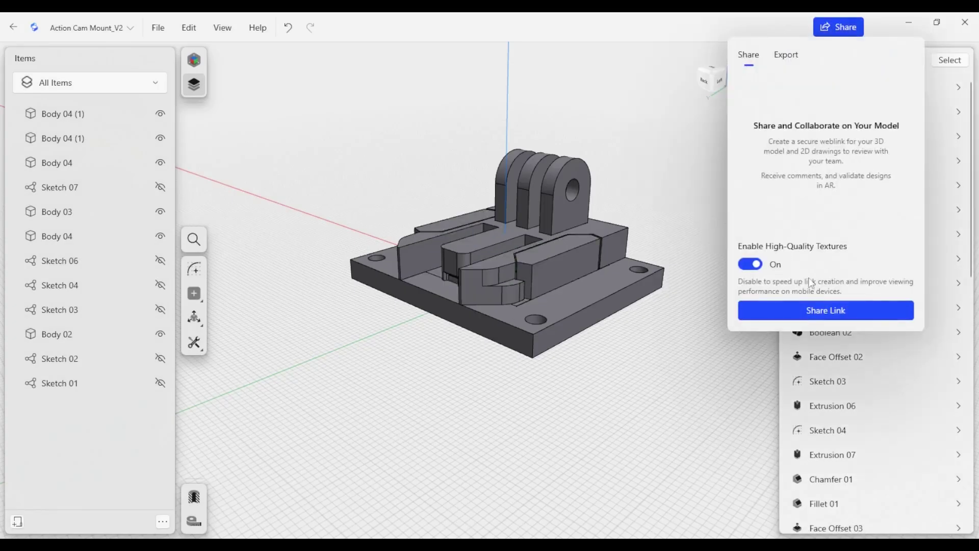
pyautogui.click(844, 309)
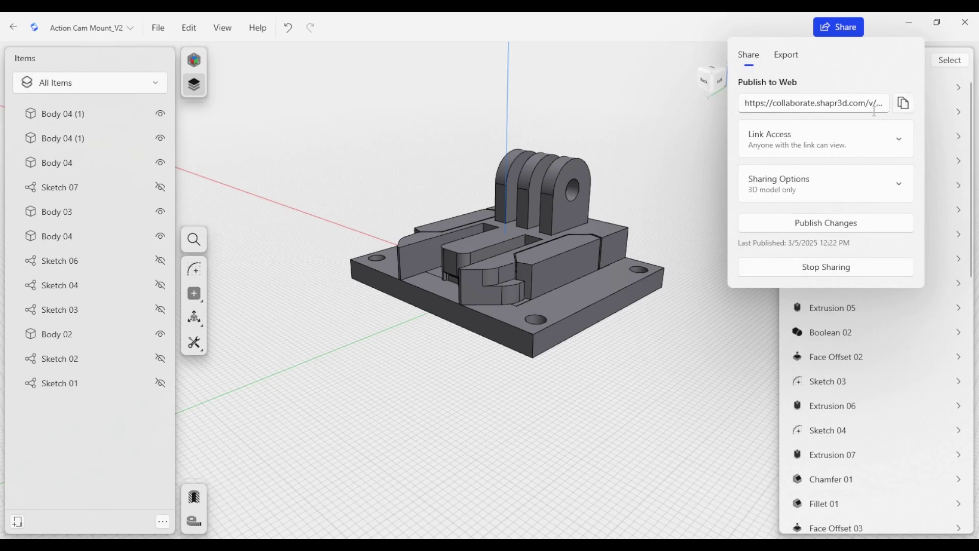
pyautogui.click(902, 104)
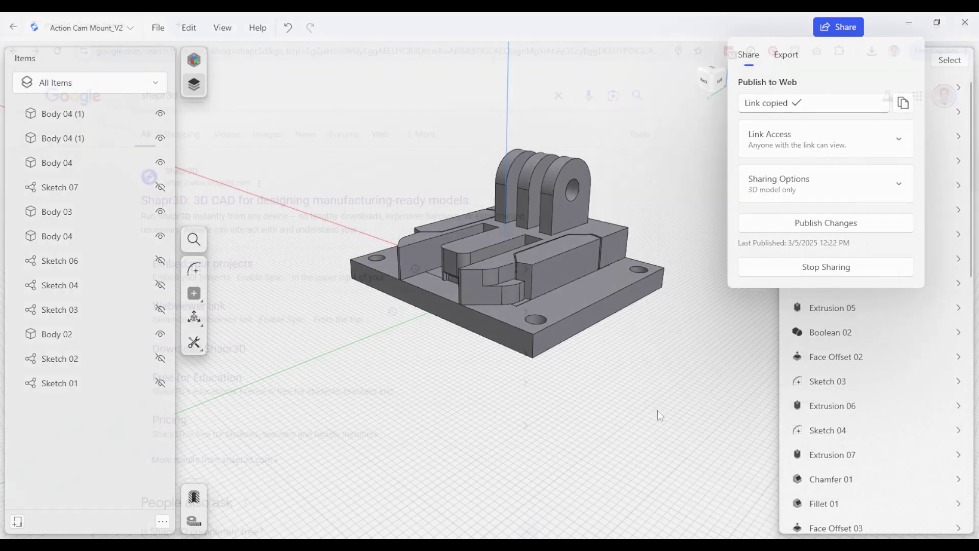
# Step: Open the copied link in Chrome's Shapr3D Webviewer
pyautogui.hotkey('alt', 'Tab')
pyautogui.click(494, 52)
pyautogui.hotkey('ctrl', 'v')
pyautogui.press('Return')
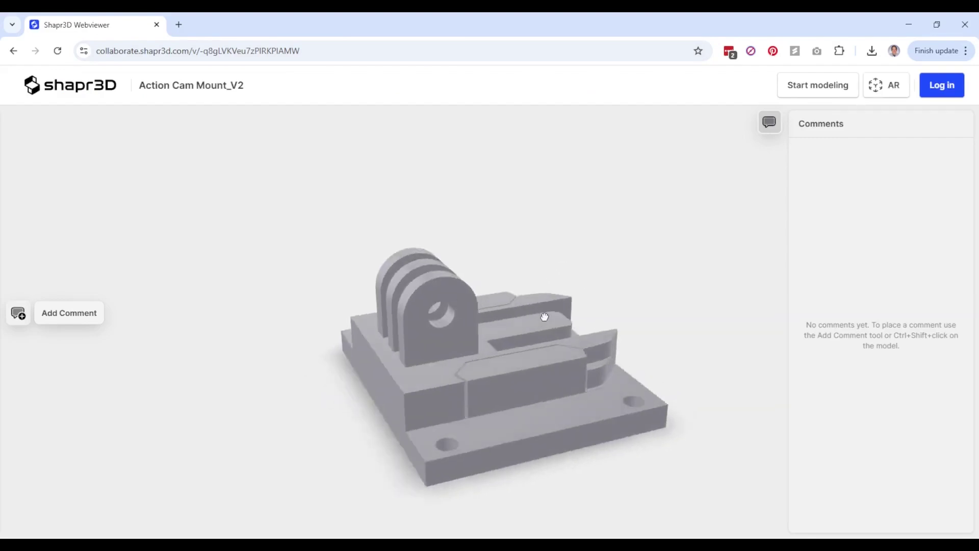
# Step: Orbit the shared mount in the Webviewer to inspect it from all sides
pyautogui.moveTo(545, 316); pyautogui.dragTo(562, 90)
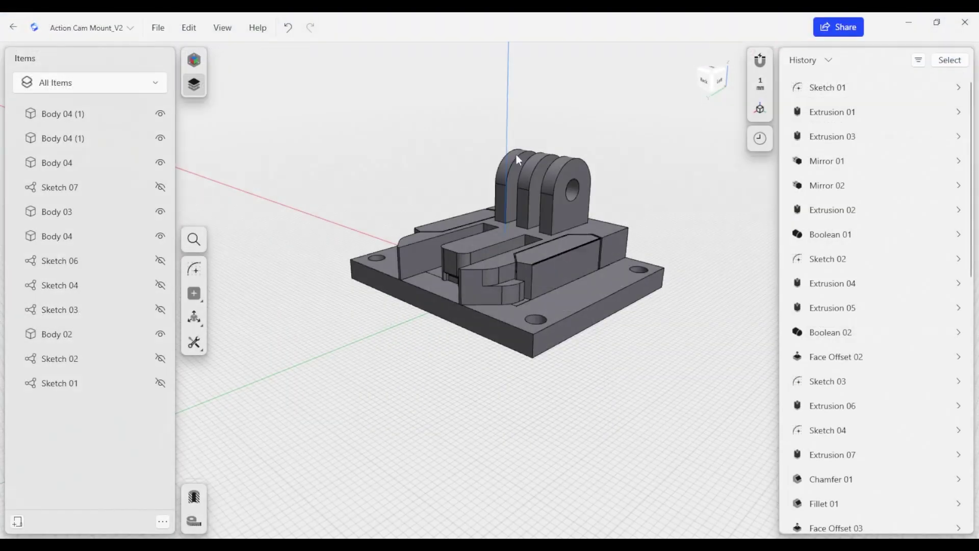
# Step: In Visualization, give all mount bodies blue Plastic > Glossy ABS (#1616C4)
pyautogui.click(204, 60)
pyautogui.click(142, 97)
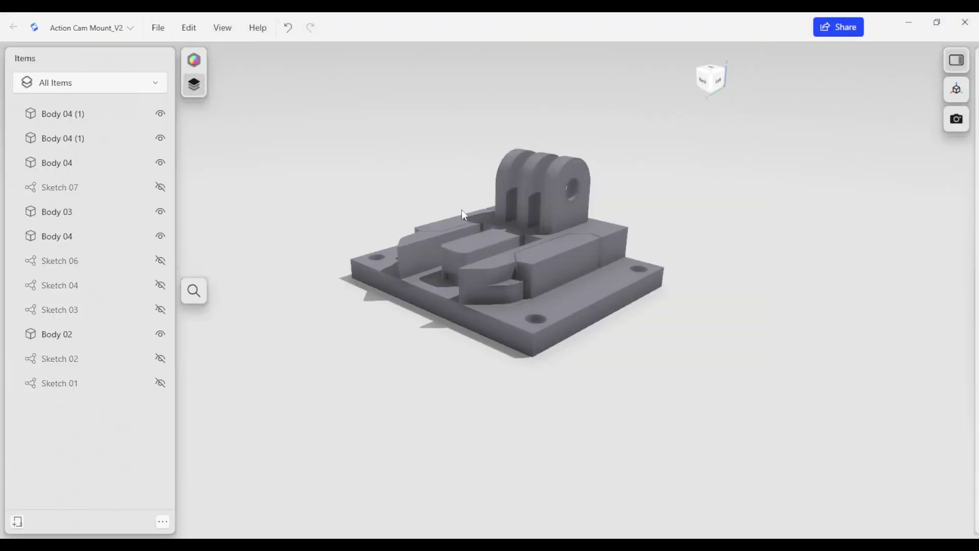
pyautogui.moveTo(310, 118); pyautogui.dragTo(673, 370)
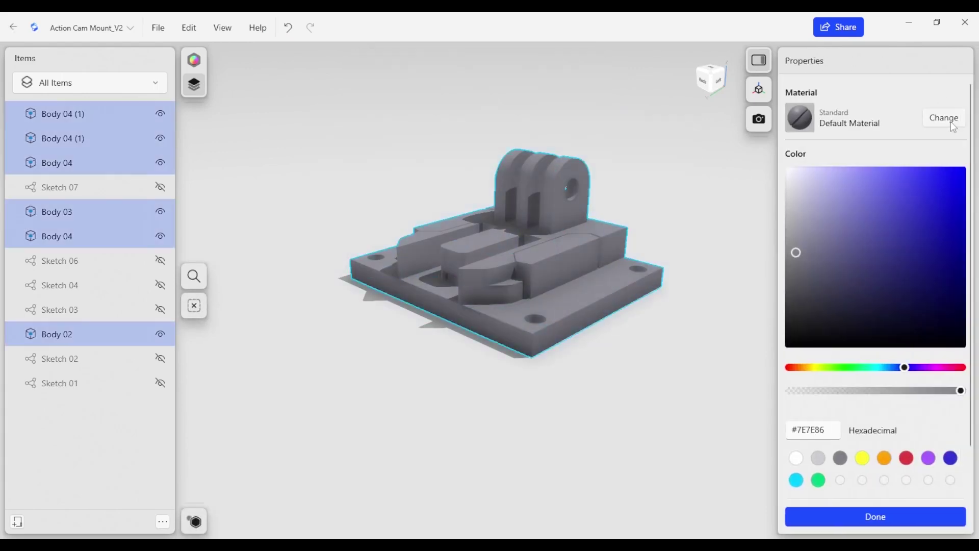
pyautogui.click(952, 125)
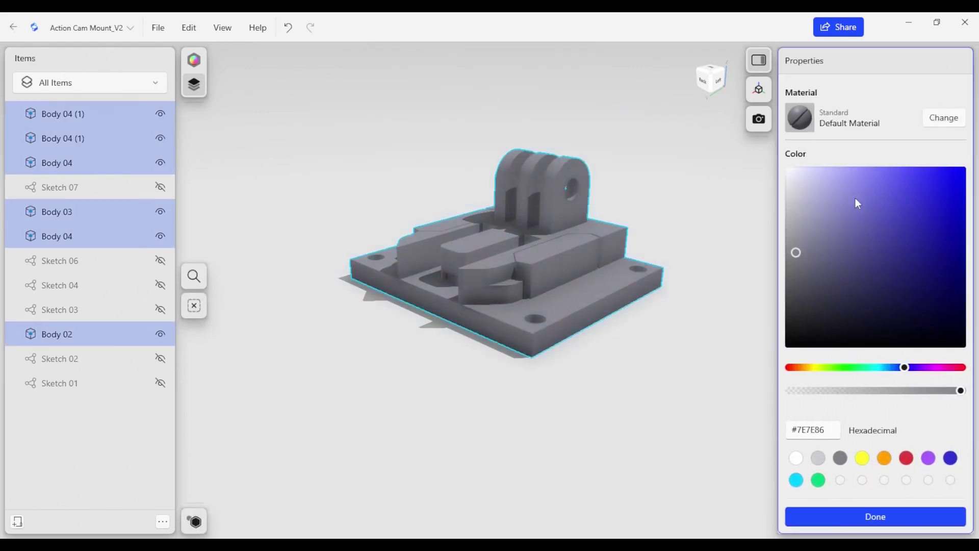
pyautogui.click(855, 259)
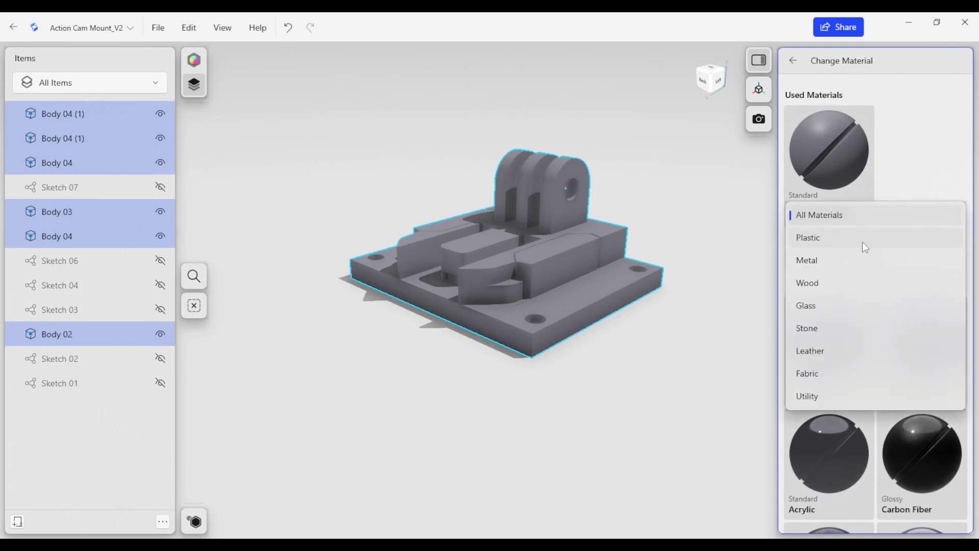
pyautogui.click(851, 240)
pyautogui.moveTo(834, 359); pyautogui.dragTo(568, 265)
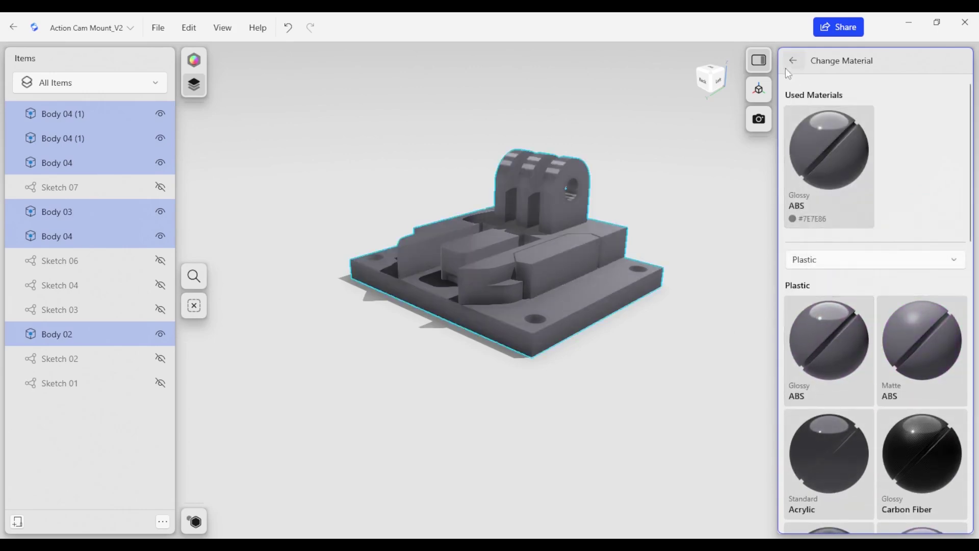
pyautogui.click(830, 116)
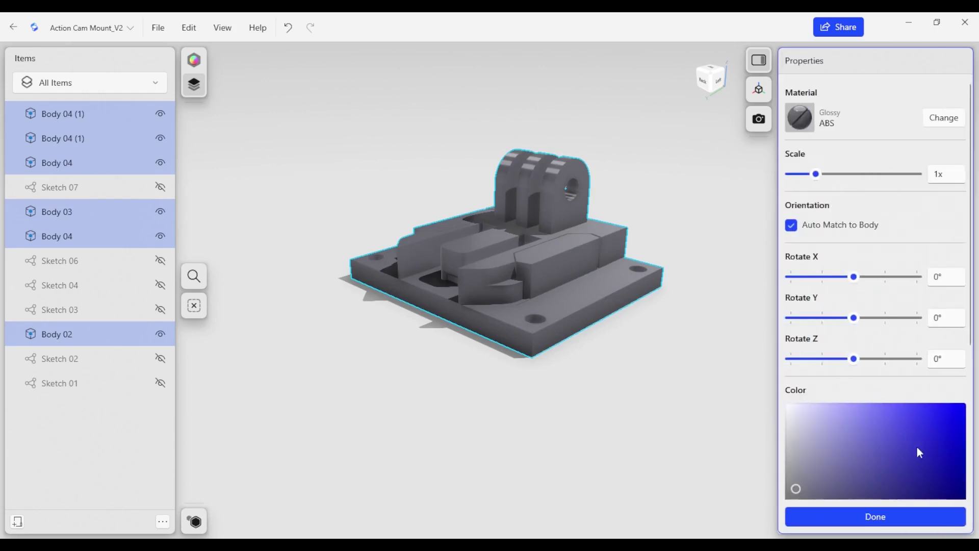
pyautogui.click(947, 445)
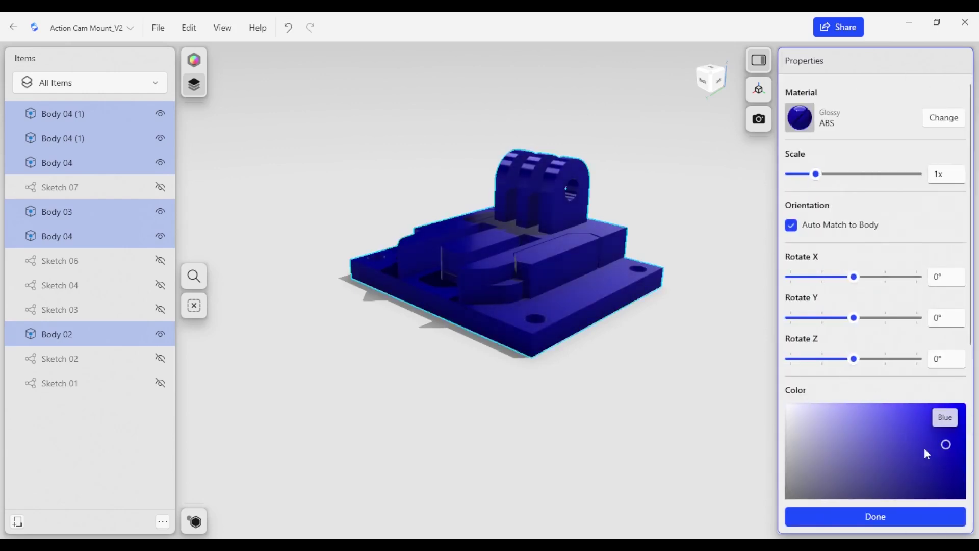
# Step: Publish the updated blue mount to its web link
pyautogui.click(575, 383)
pyautogui.moveTo(615, 342); pyautogui.dragTo(704, 188, button='right')
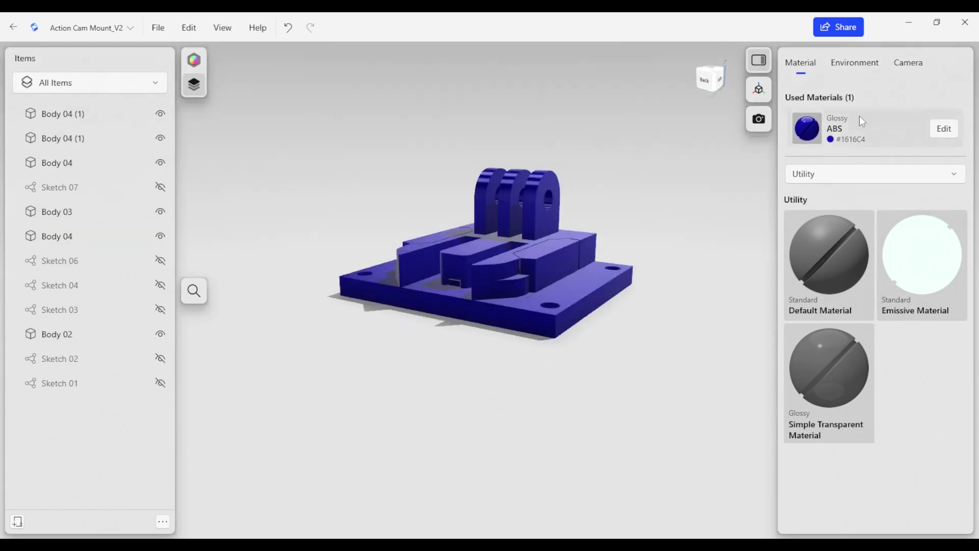
pyautogui.click(836, 30)
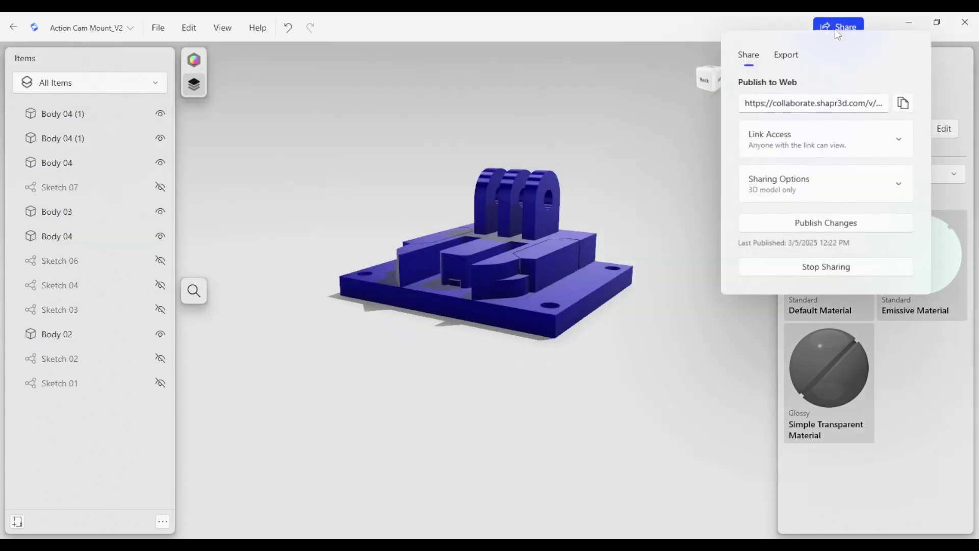
pyautogui.click(803, 227)
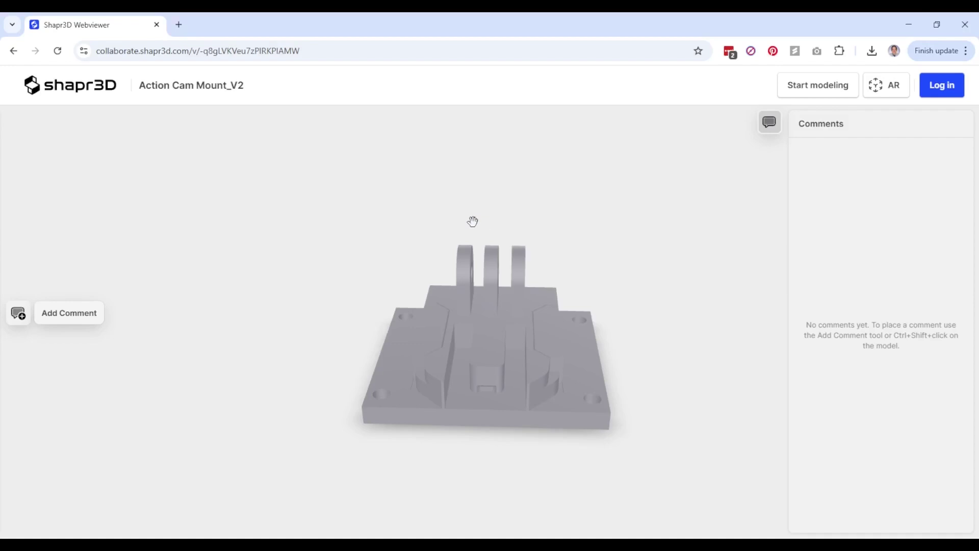
# Step: Reload the Webviewer, orbit the glossy blue mount, and bring up the AR preview QR code
pyautogui.press('F5')
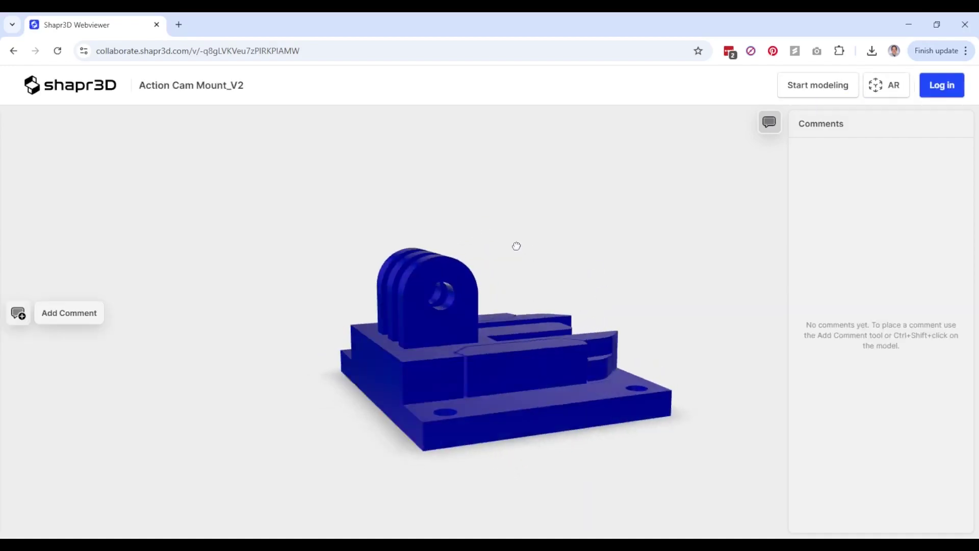
pyautogui.moveTo(516, 246); pyautogui.dragTo(522, 388)
pyautogui.click(885, 85)
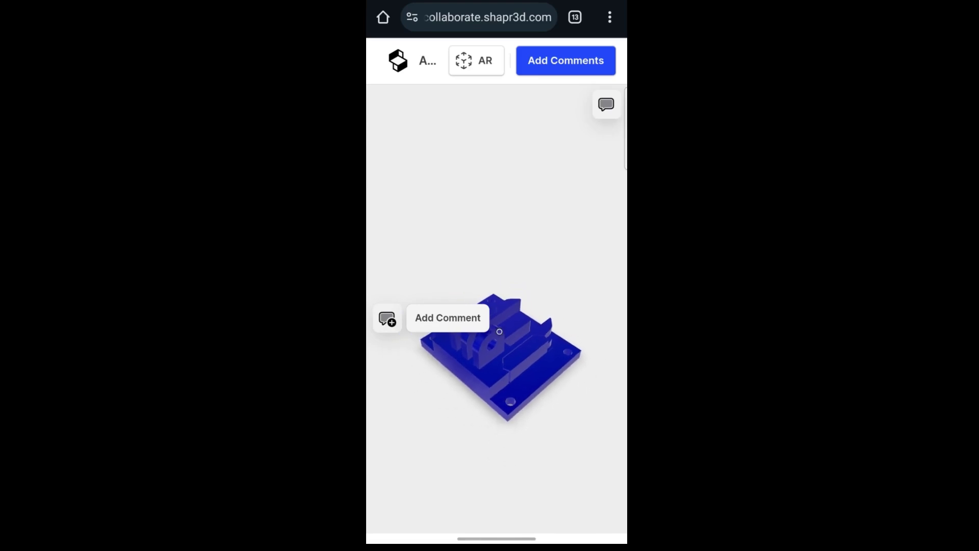
# Step: Zoom in on the blue mount in the phone's browser preview
pyautogui.doubleClick(499, 332)
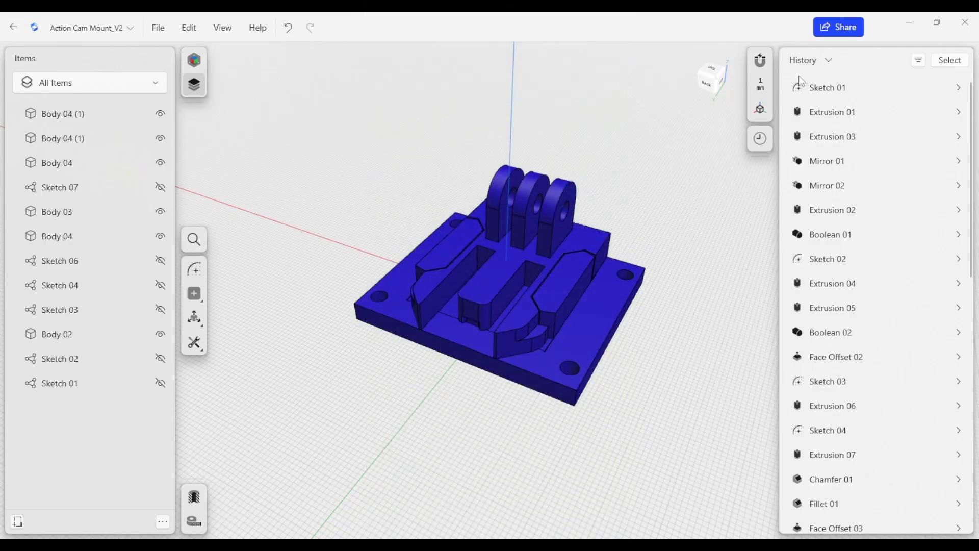
# Step: Export the project as a 3D Model in IGES format and save Action Cam Mount_V2.iges
pyautogui.click(840, 26)
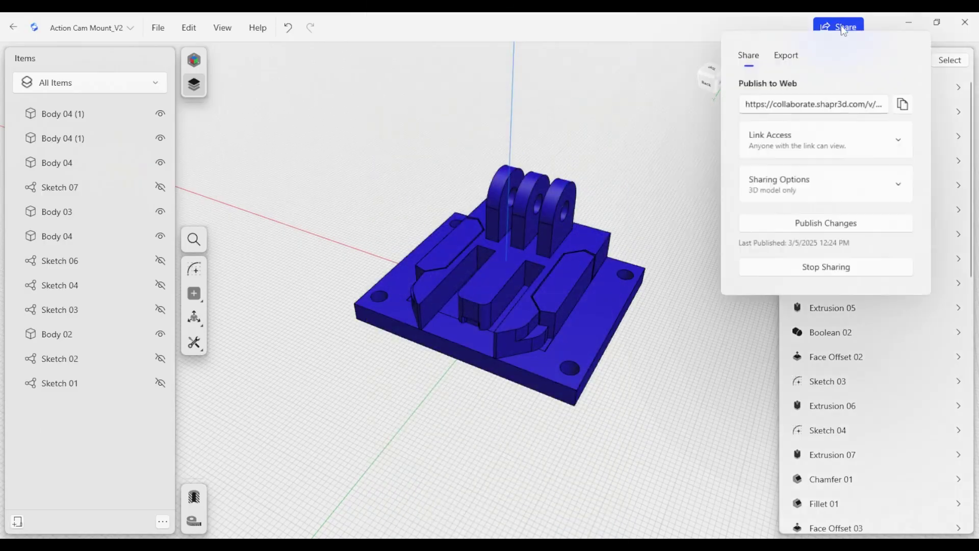
pyautogui.click(788, 56)
pyautogui.click(805, 178)
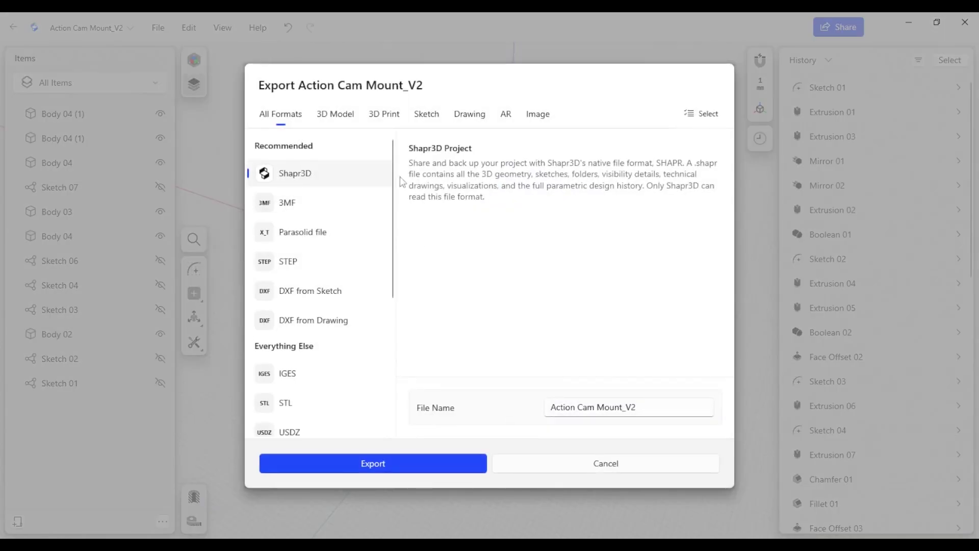
pyautogui.click(342, 117)
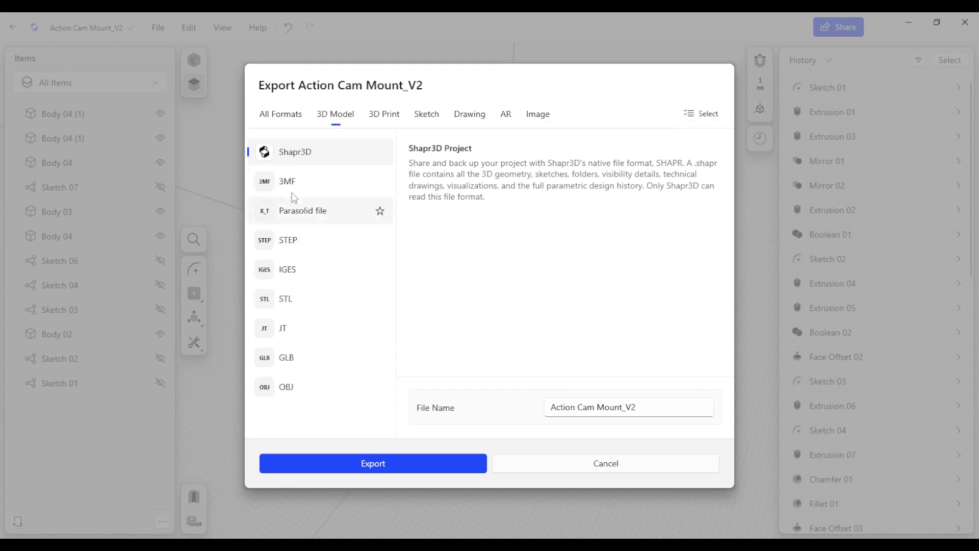
pyautogui.click(289, 213)
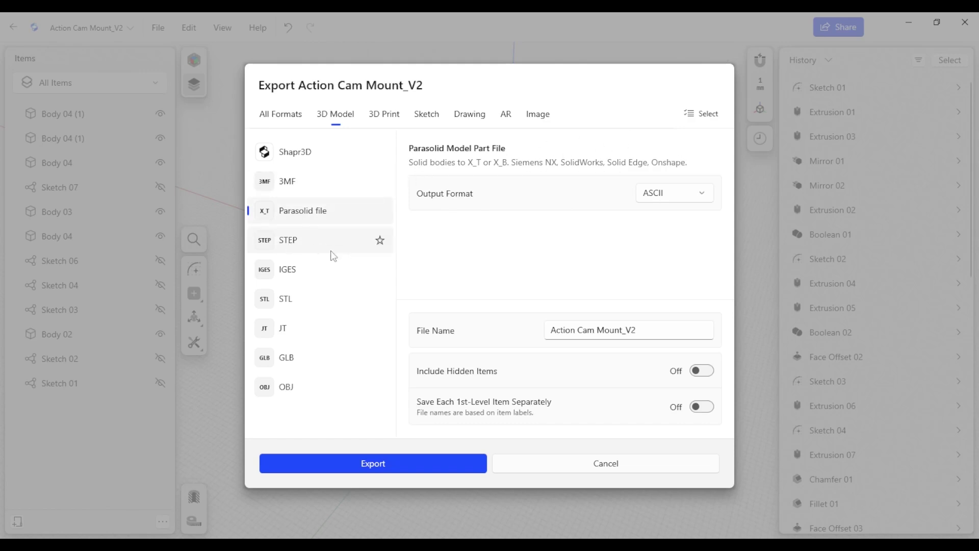
pyautogui.click(296, 245)
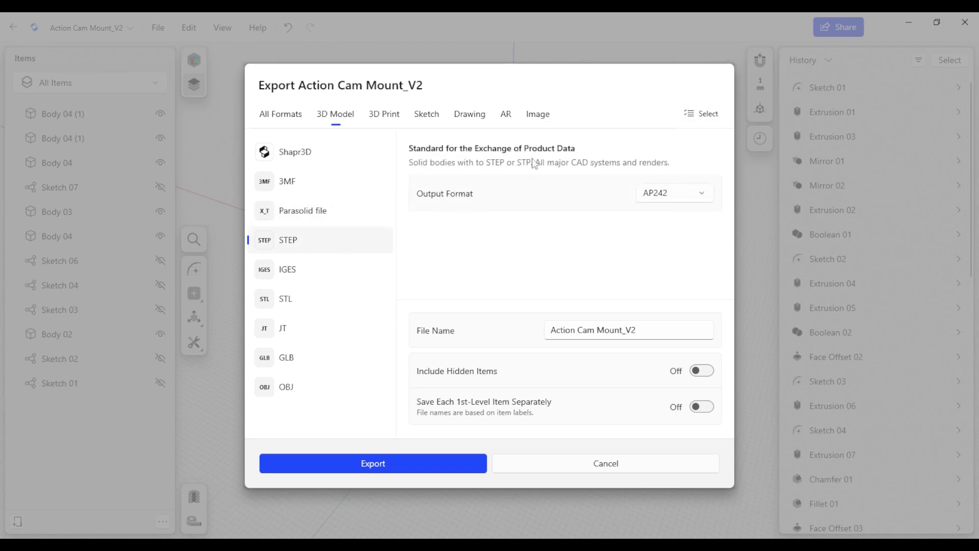
pyautogui.click(380, 268)
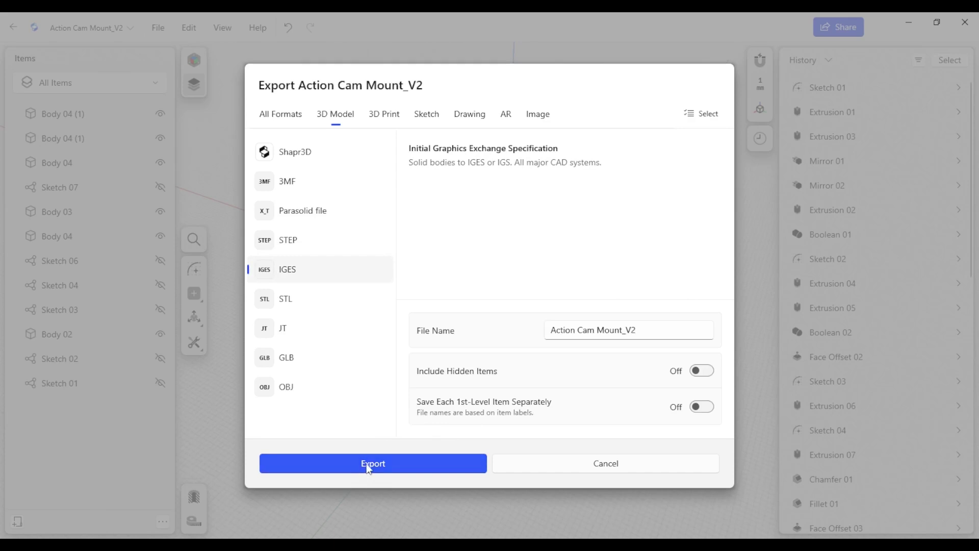
pyautogui.click(428, 463)
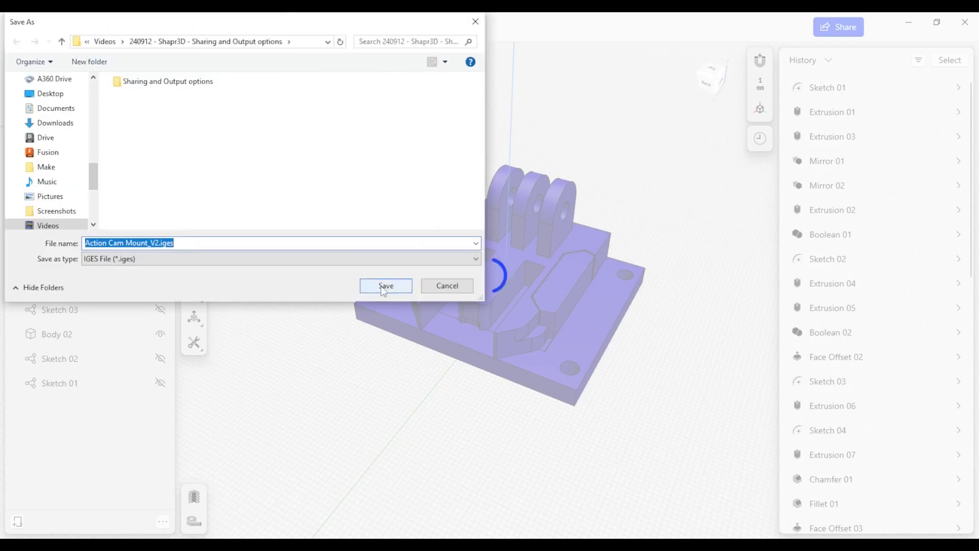
pyautogui.click(386, 286)
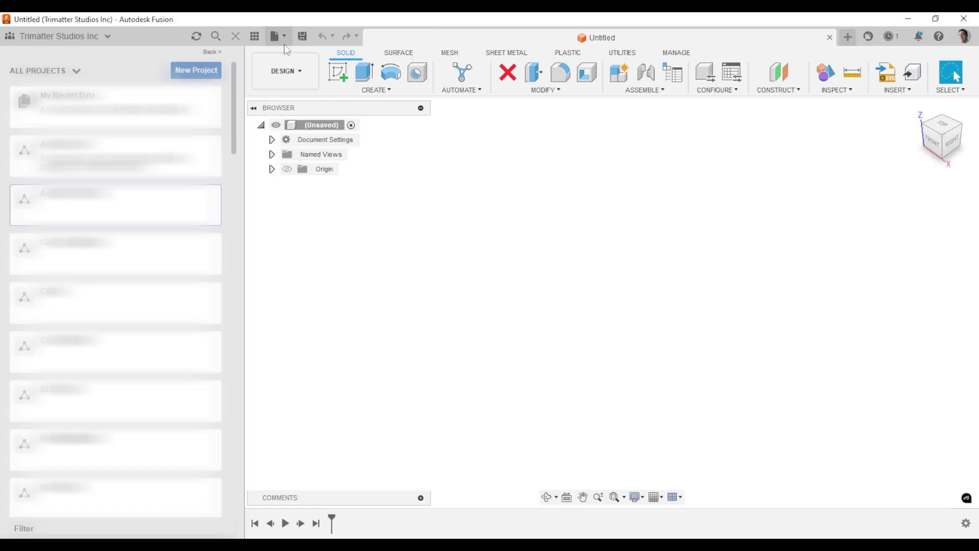
# Step: Upload Action Cam Mount_V2.iges to the Fusion project and open the resulting design
pyautogui.click(284, 39)
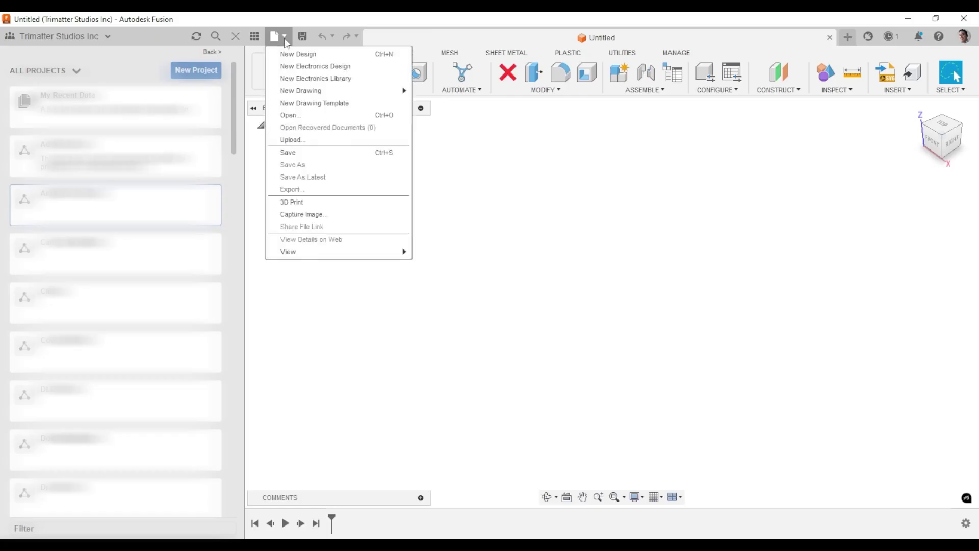
pyautogui.click(292, 139)
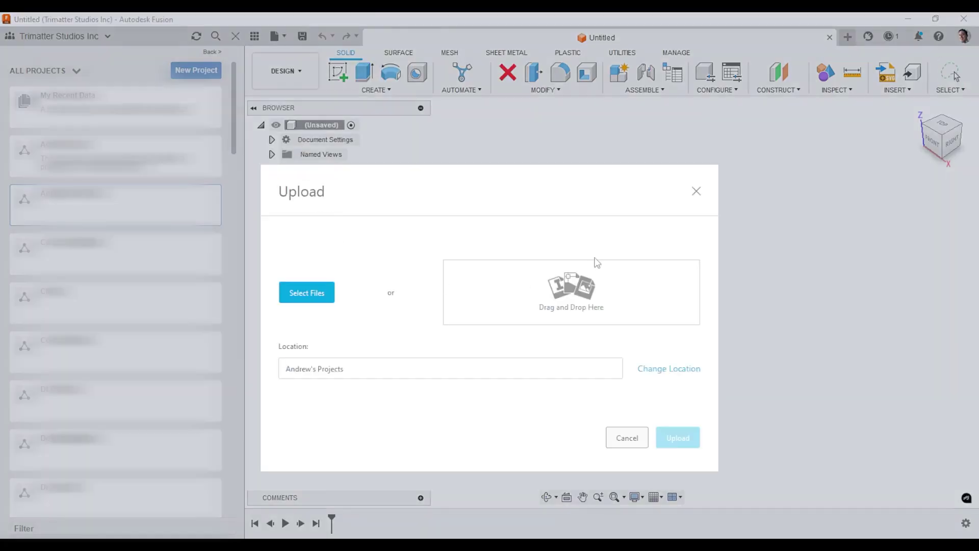
pyautogui.click(308, 294)
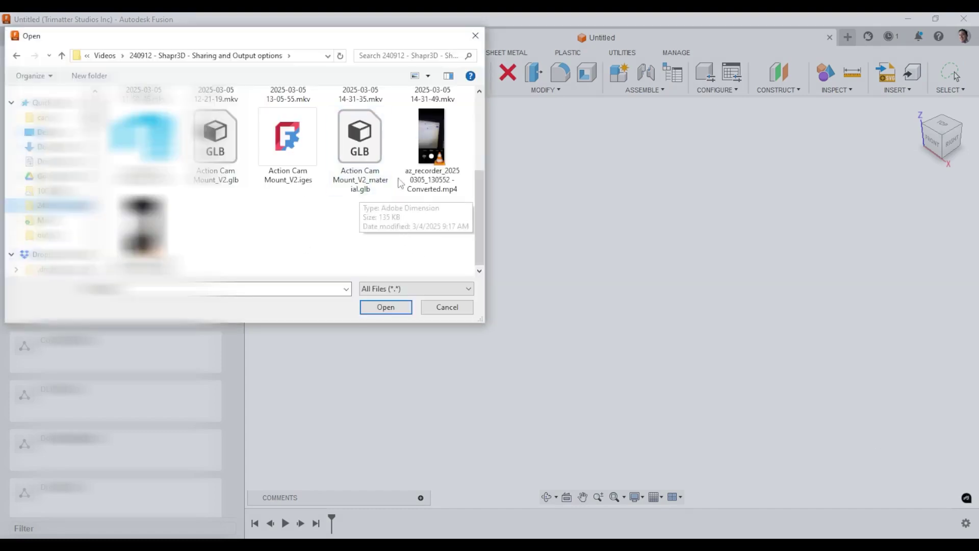
pyautogui.click(300, 171)
pyautogui.click(386, 308)
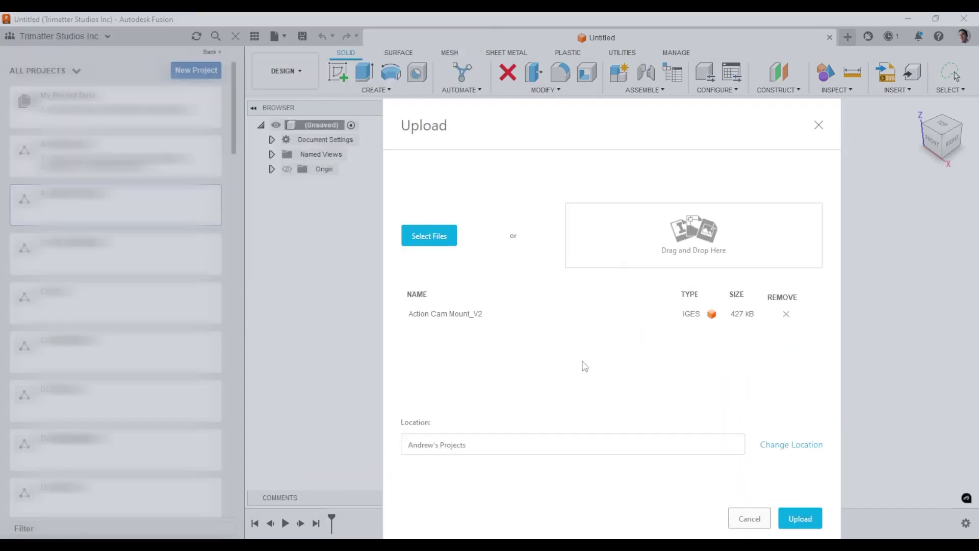
pyautogui.click(808, 518)
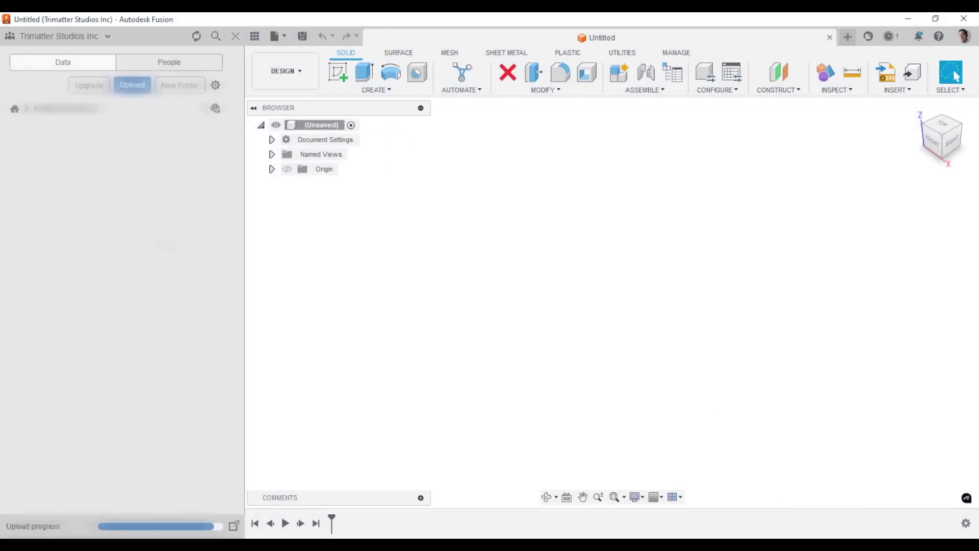
pyautogui.moveTo(235, 148); pyautogui.dragTo(236, 234)
pyautogui.doubleClick(139, 238)
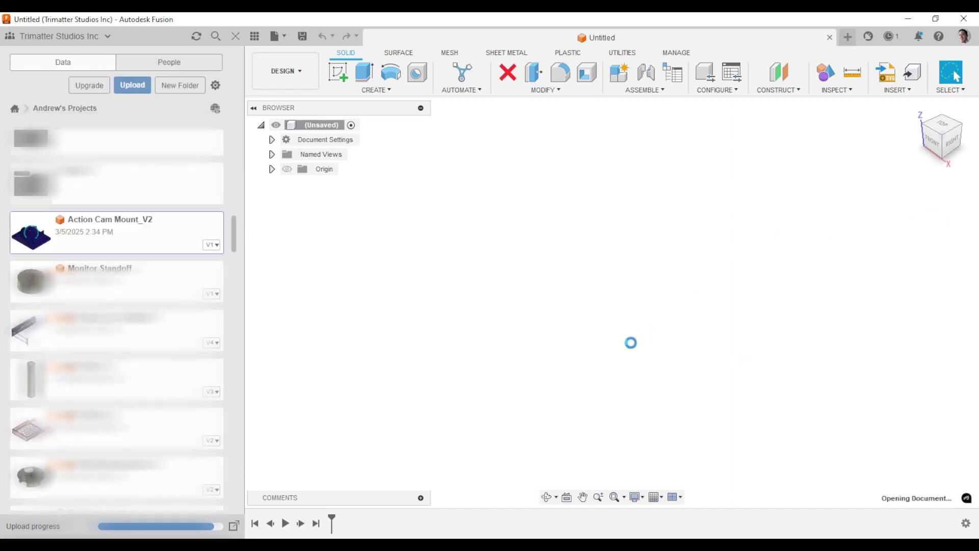
pyautogui.keyDown('shift'); pyautogui.moveTo(708, 332); pyautogui.dragTo(512, 299, button='middle'); pyautogui.keyUp('shift')
pyautogui.scroll(5, 409, 258)
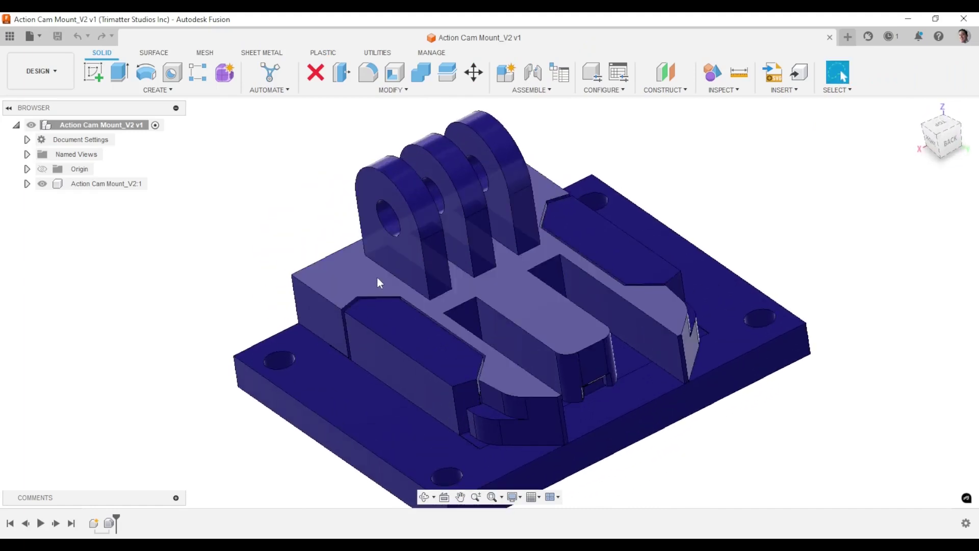
pyautogui.keyDown('shift'); pyautogui.moveTo(378, 279); pyautogui.dragTo(530, 321, button='middle'); pyautogui.keyUp('shift')
pyautogui.scroll(3, 524, 320)
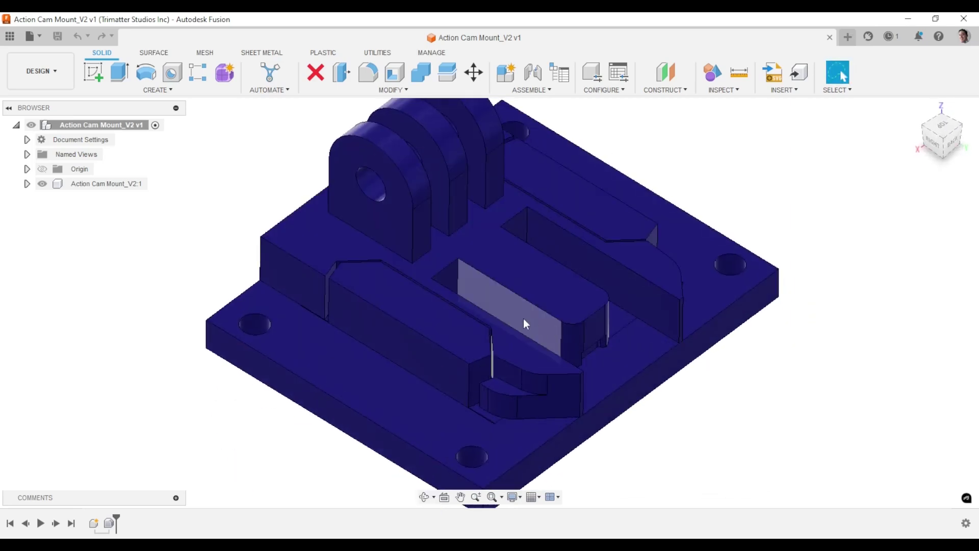
pyautogui.click(525, 323)
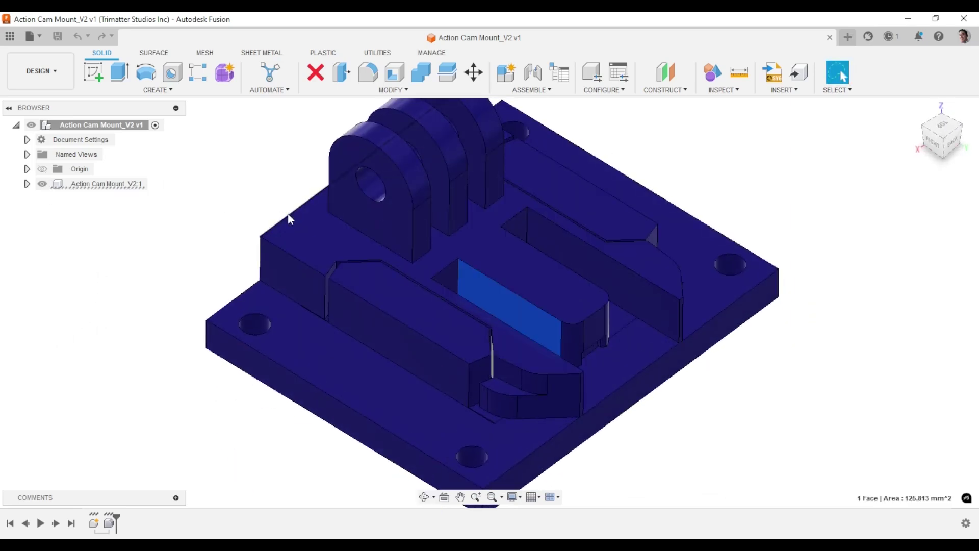
pyautogui.click(543, 312)
pyautogui.press('f')
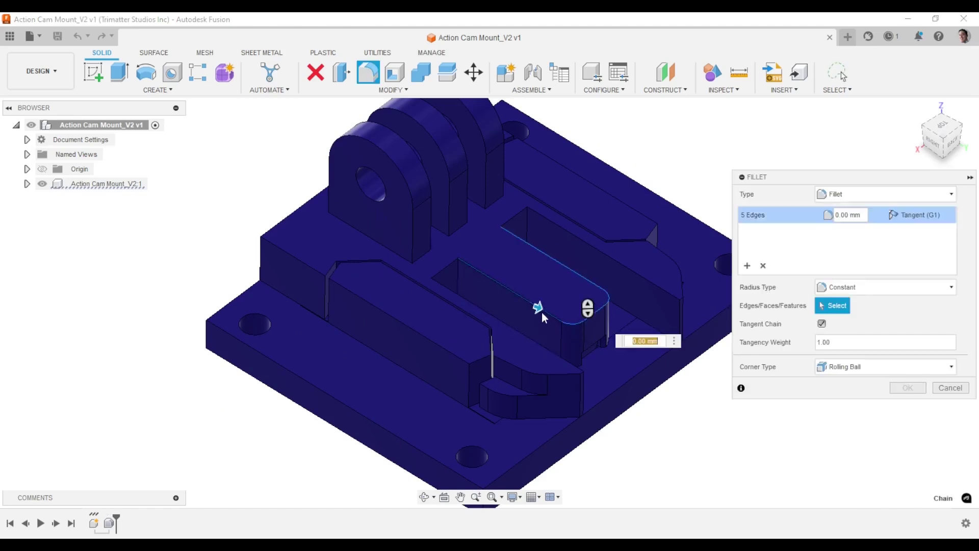
pyautogui.moveTo(538, 307); pyautogui.dragTo(542, 310)
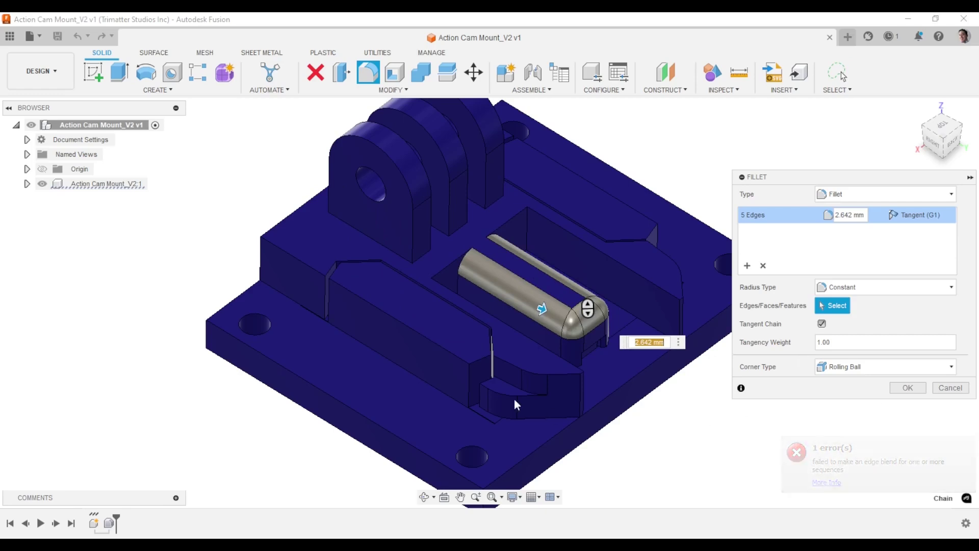
pyautogui.click(528, 394)
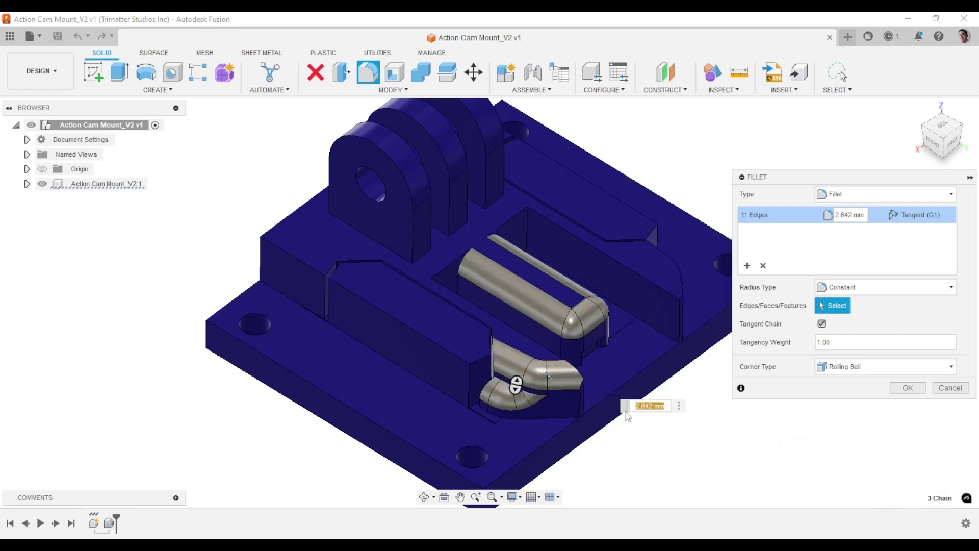
pyautogui.click(907, 388)
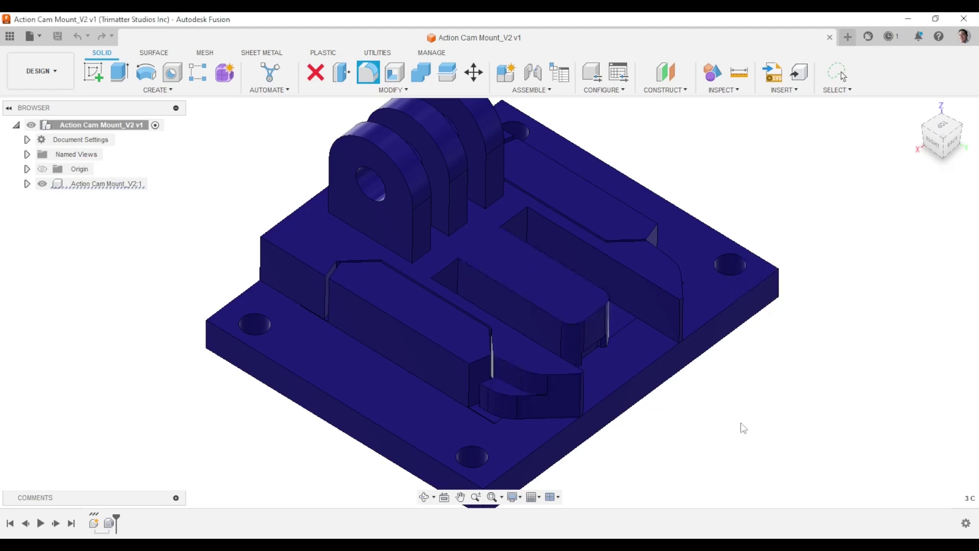
pyautogui.moveTo(660, 376)
pyautogui.keyDown('shift'); pyautogui.mouseDown(button='middle')
pyautogui.moveTo(749, 389)
pyautogui.moveTo(690, 361)
pyautogui.moveTo(697, 342)
pyautogui.moveTo(660, 376)
pyautogui.mouseUp(button='middle'); pyautogui.keyUp('shift')
# Step: Expand the Action Cam Mount_V2:1 component and its Bodies folder to list Body1–Body6
pyautogui.click(104, 183)
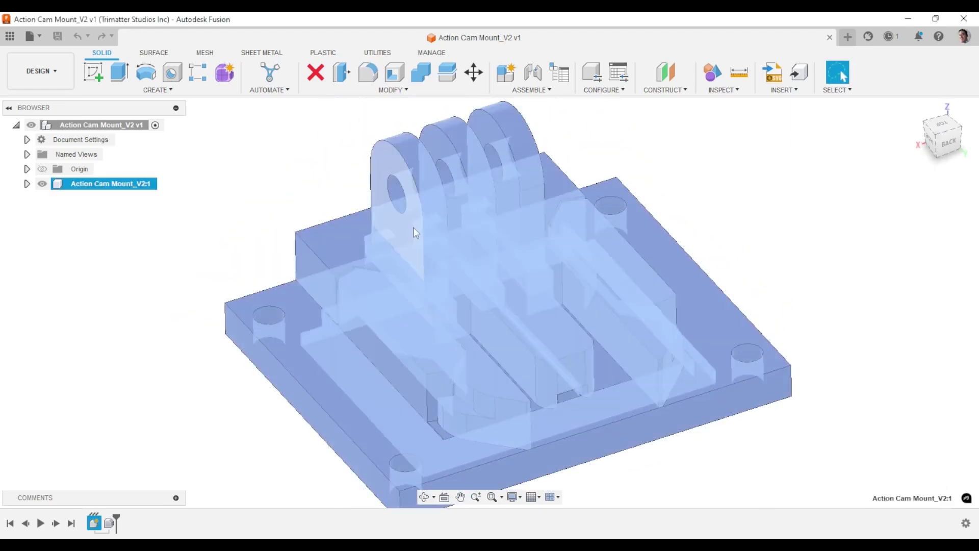
pyautogui.click(27, 183)
pyautogui.click(38, 212)
pyautogui.click(150, 289)
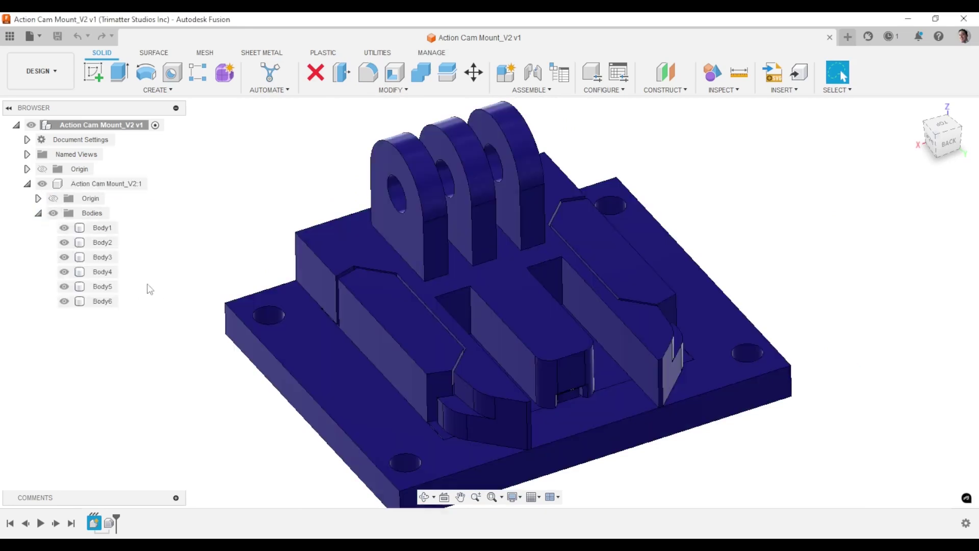
# Step: Hide all six bodies, then make only Body6 and Body1 visible again
pyautogui.click(64, 227)
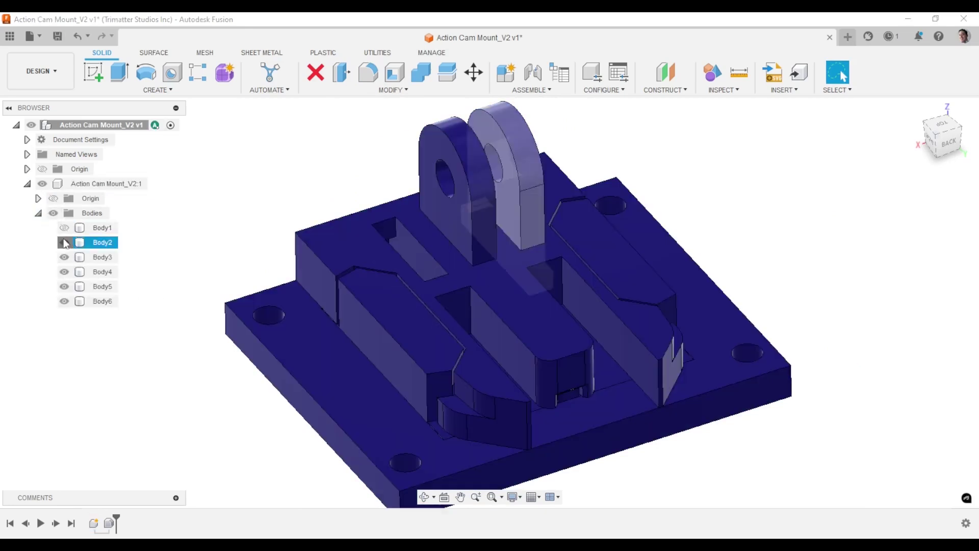
pyautogui.click(64, 243)
pyautogui.click(64, 257)
pyautogui.click(64, 272)
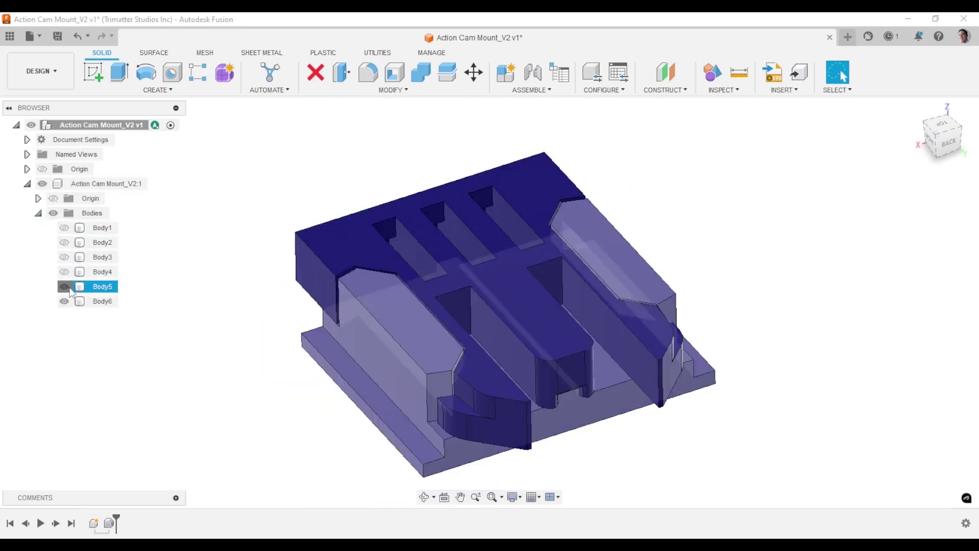
pyautogui.click(63, 286)
pyautogui.click(64, 301)
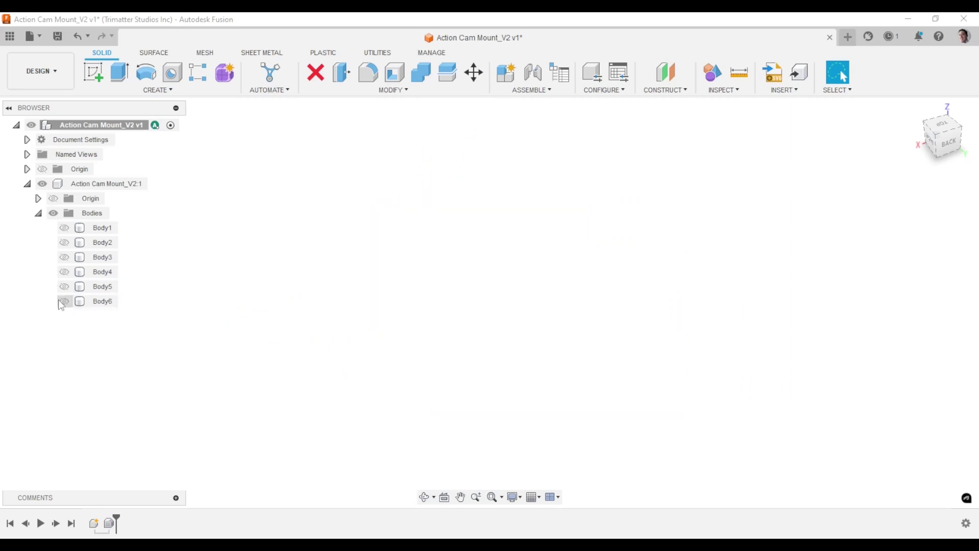
pyautogui.click(62, 302)
pyautogui.click(64, 228)
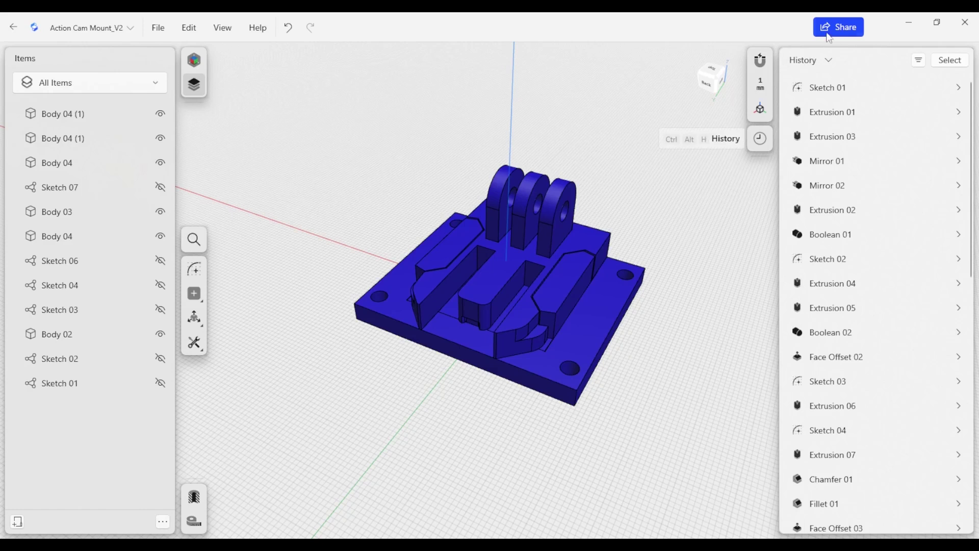
# Step: Set up an AR GLB export excluding mesh bodies and including visualization materials
pyautogui.click(833, 27)
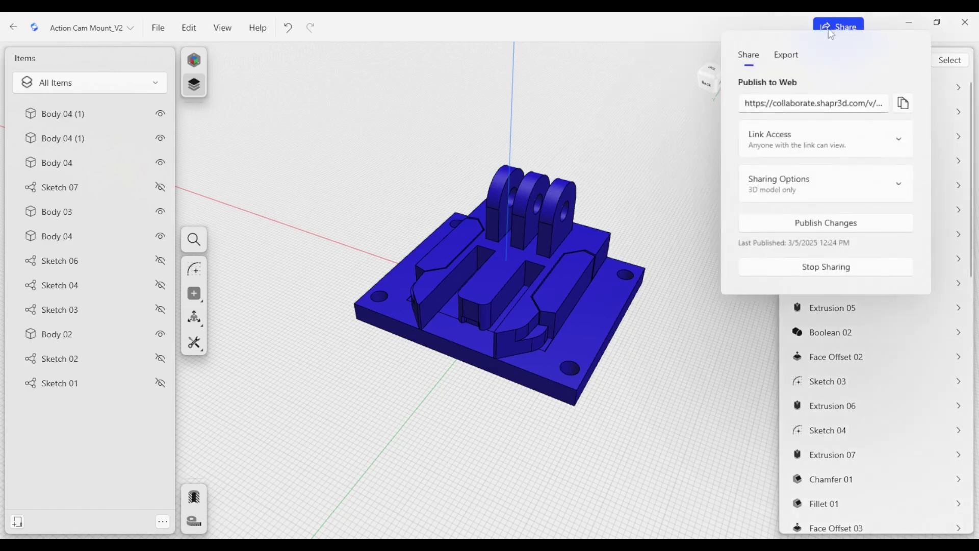
pyautogui.click(794, 58)
pyautogui.click(813, 179)
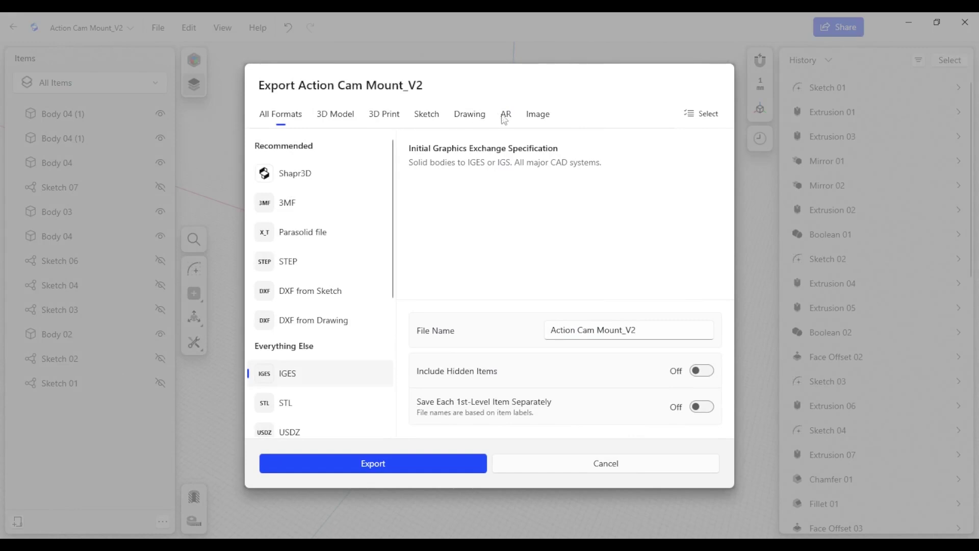
pyautogui.click(505, 115)
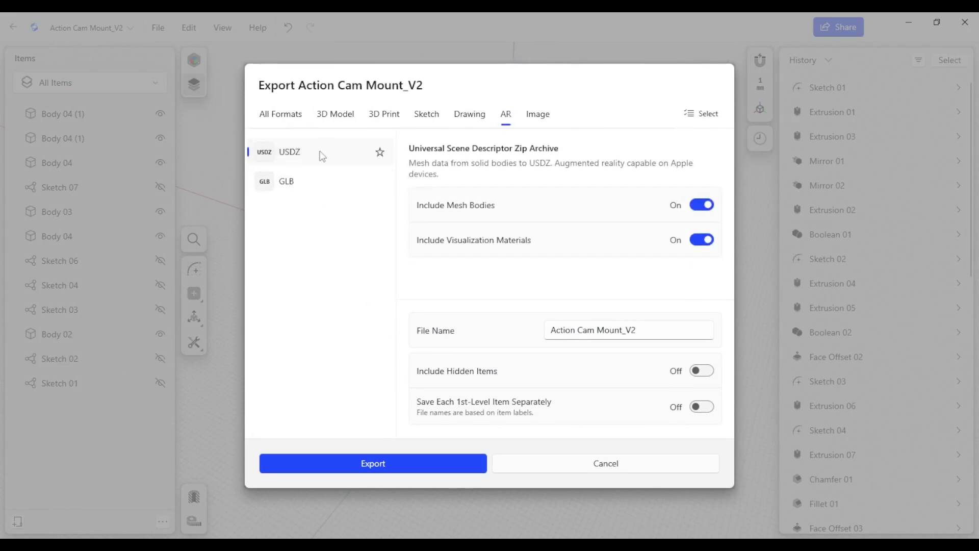
pyautogui.click(302, 180)
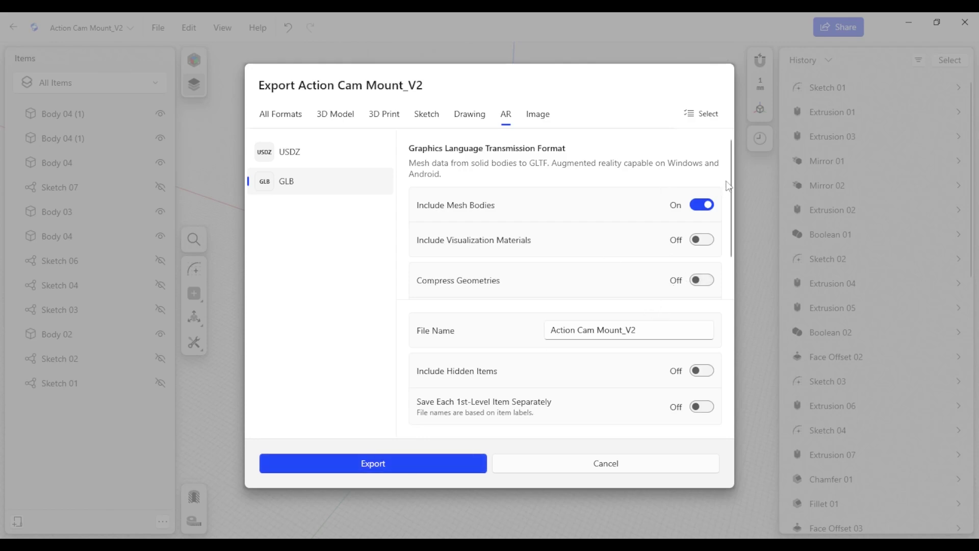
pyautogui.moveTo(731, 186); pyautogui.dragTo(730, 195)
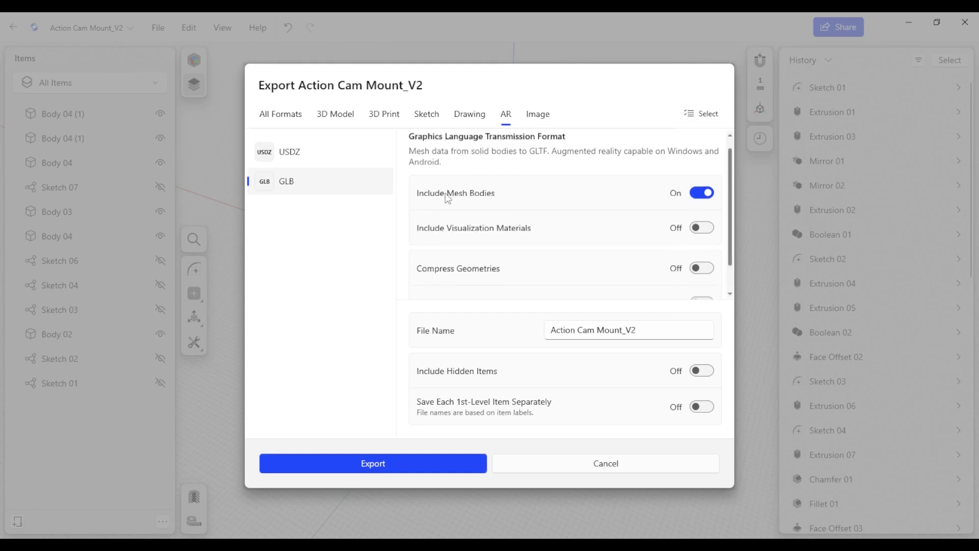
pyautogui.click(701, 196)
pyautogui.moveTo(732, 193); pyautogui.dragTo(731, 231)
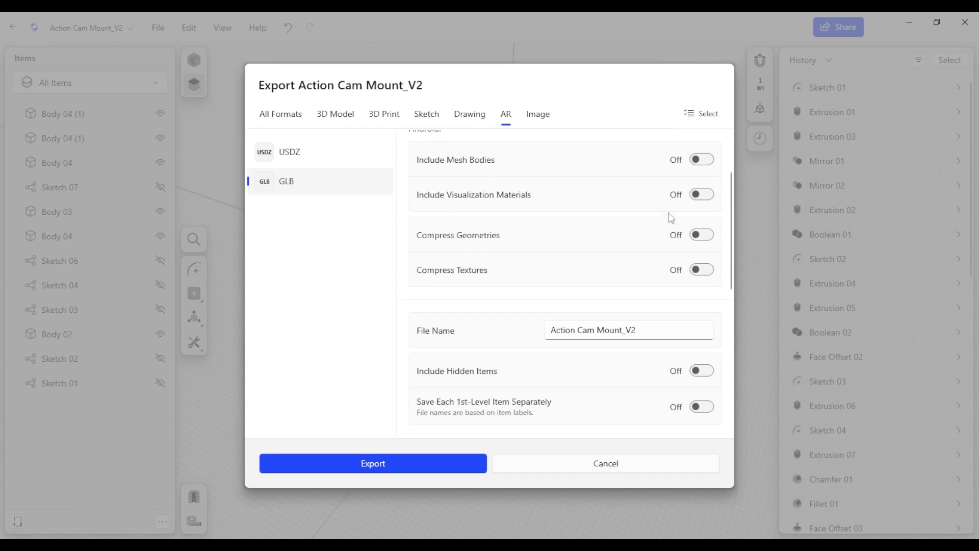
pyautogui.click(704, 195)
# Step: Export and save the file as Action Cam Mount_V2_material.glb
pyautogui.click(420, 465)
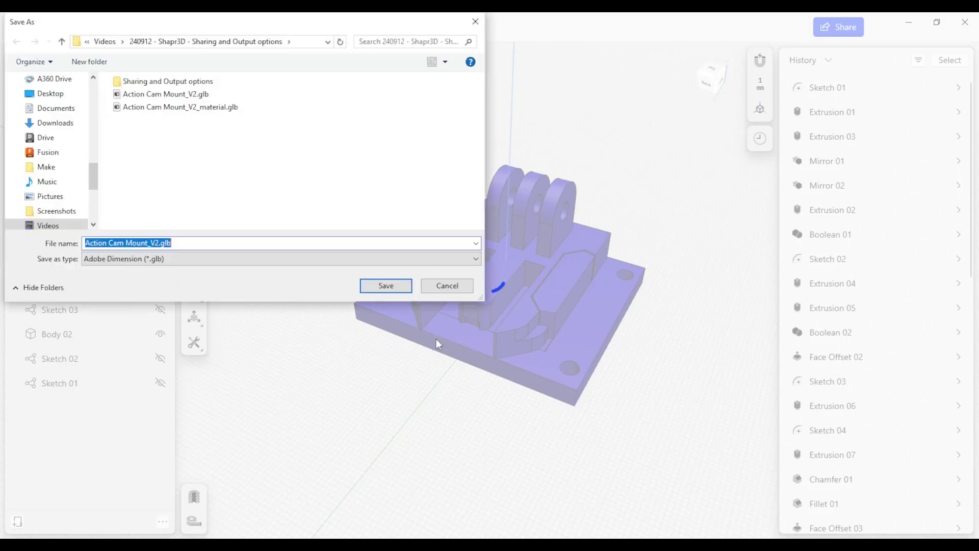
pyautogui.click(217, 108)
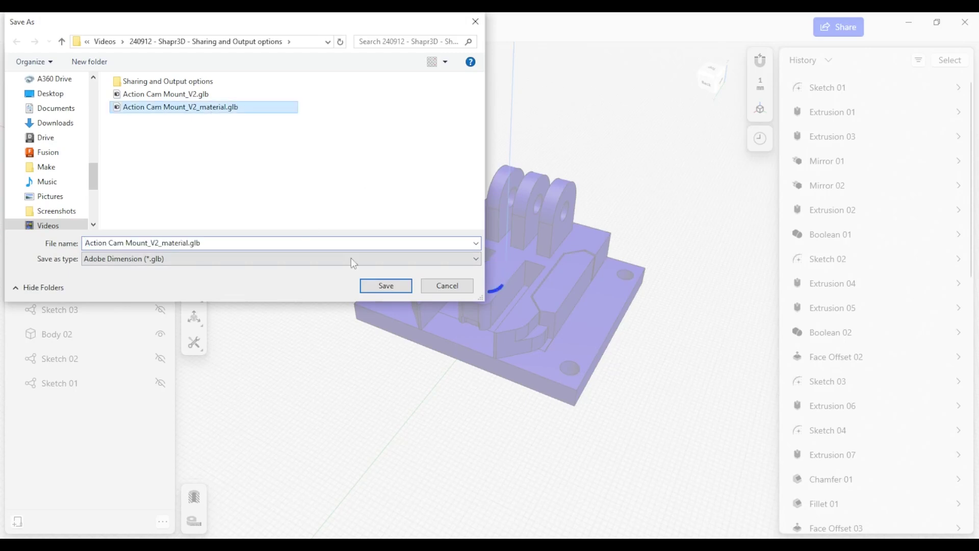
pyautogui.click(371, 288)
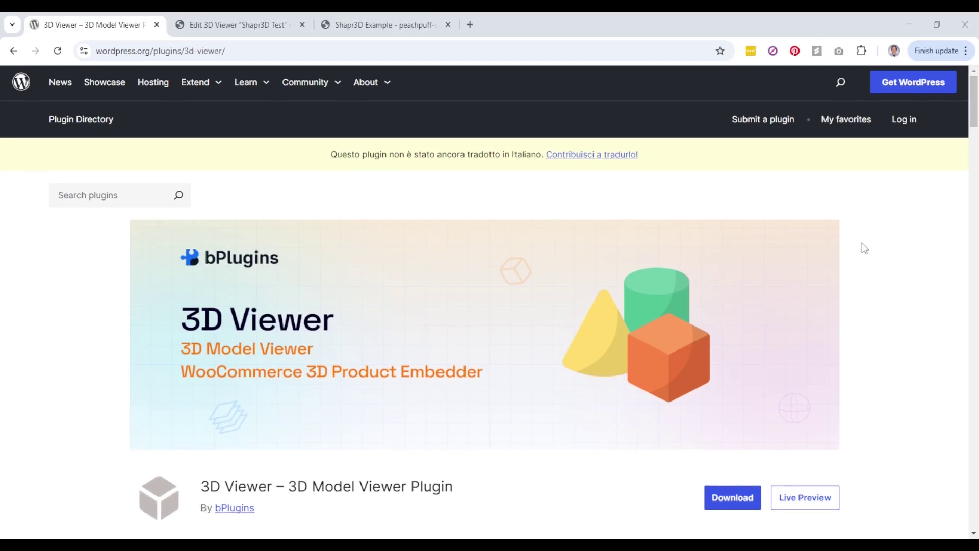
# Step: Upload Action Cam Mount_V2_material.glb as the Shapr3D Test viewer's source and update it
pyautogui.scroll(-8, 835, 291)
pyautogui.scroll(8, 756, 334)
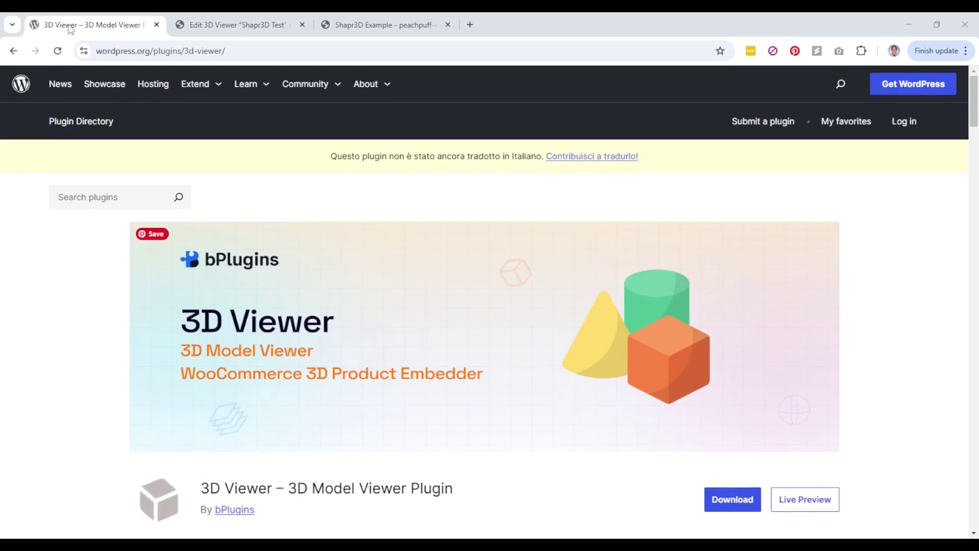
pyautogui.click(233, 23)
pyautogui.scroll(-2, 231, 295)
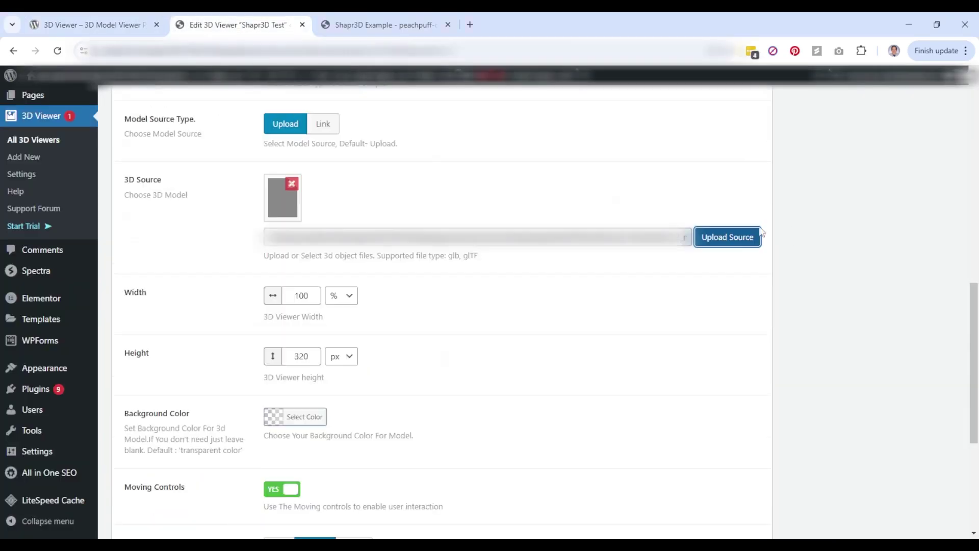
pyautogui.click(730, 237)
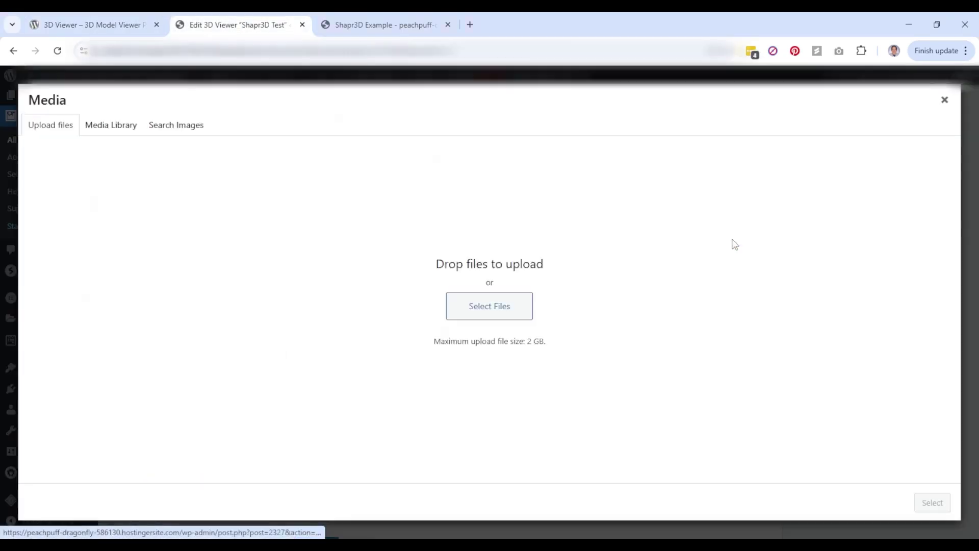
pyautogui.click(493, 306)
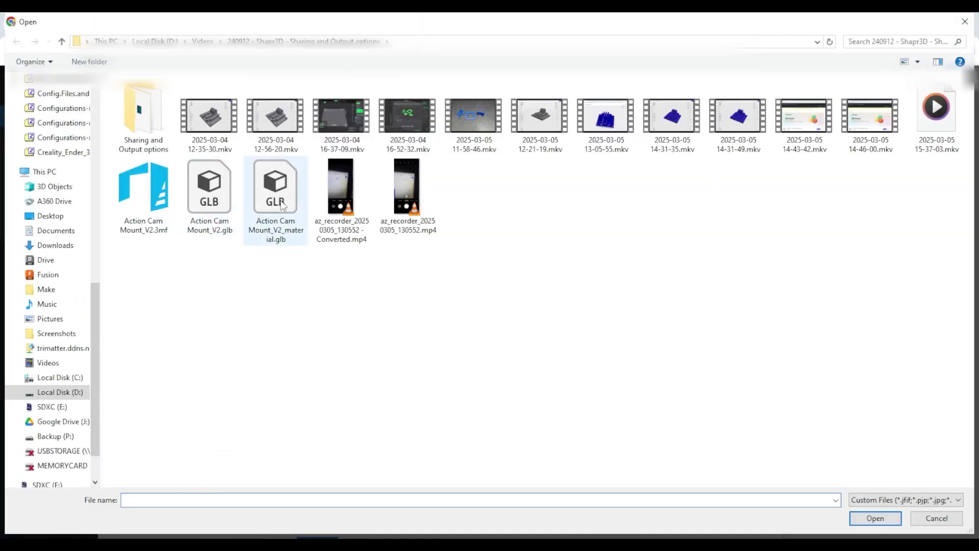
pyautogui.click(282, 204)
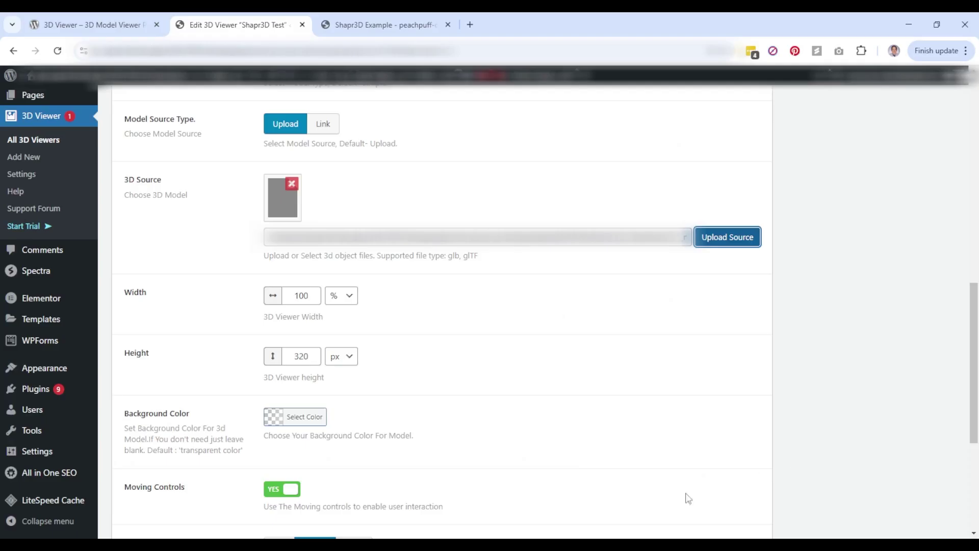
pyautogui.scroll(10, 655, 384)
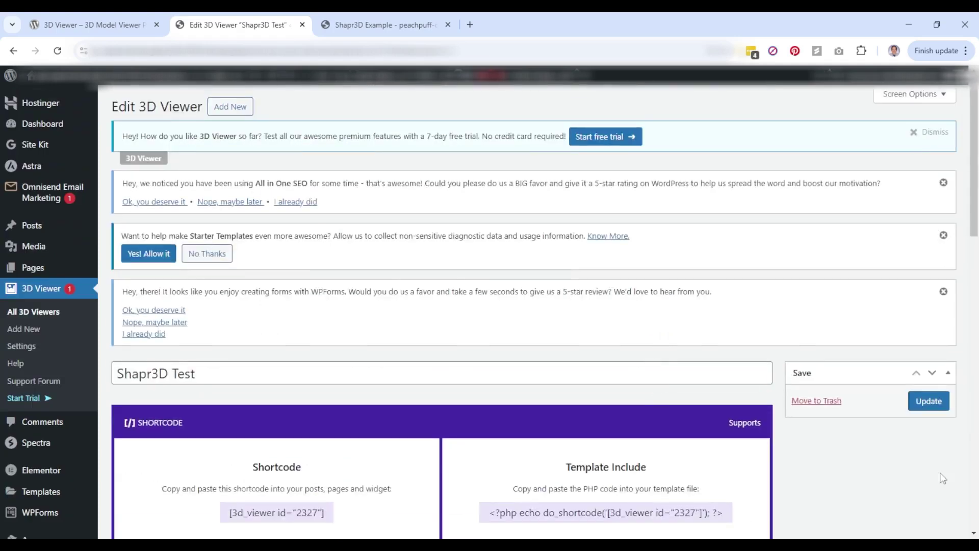
pyautogui.click(942, 401)
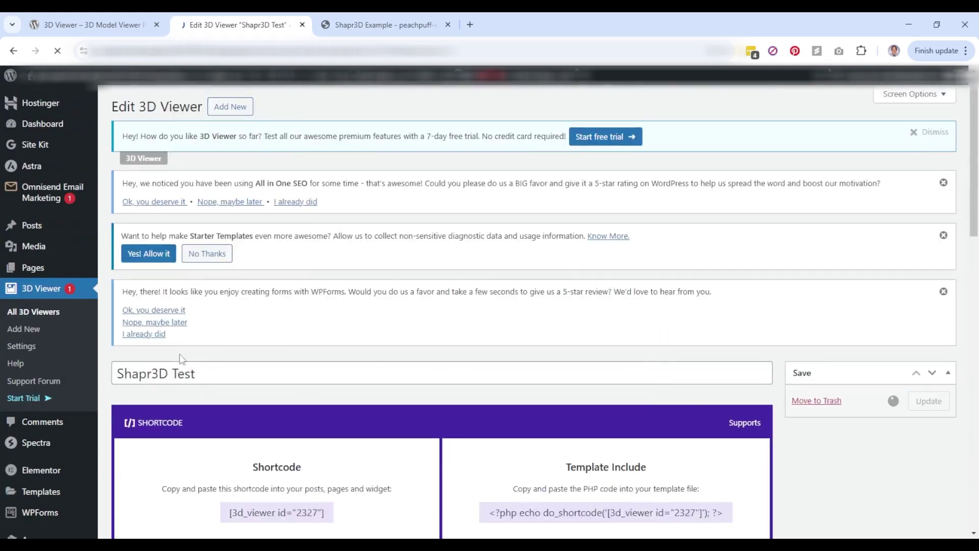
# Step: Select the viewer's shortcode for copying
pyautogui.scroll(-5, 369, 314)
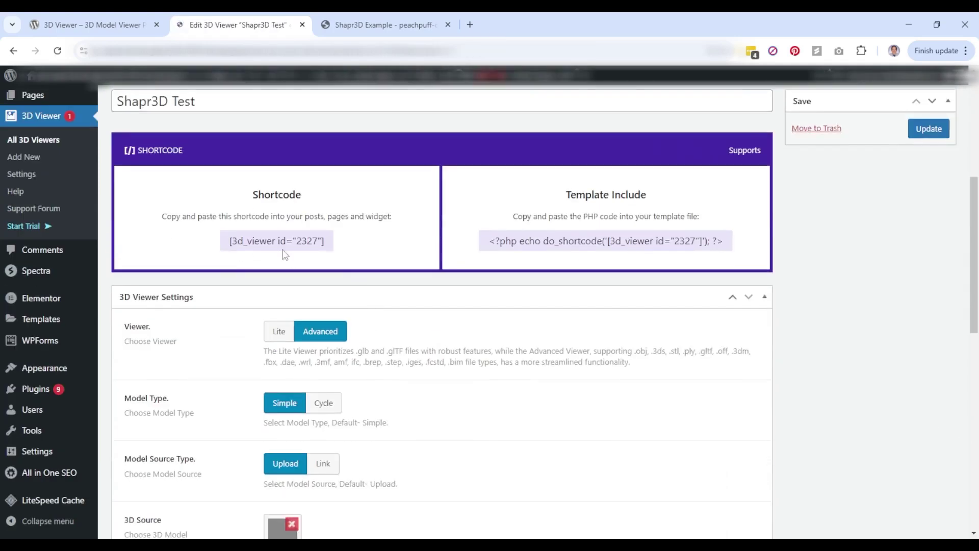
pyautogui.scroll(2, 204, 360)
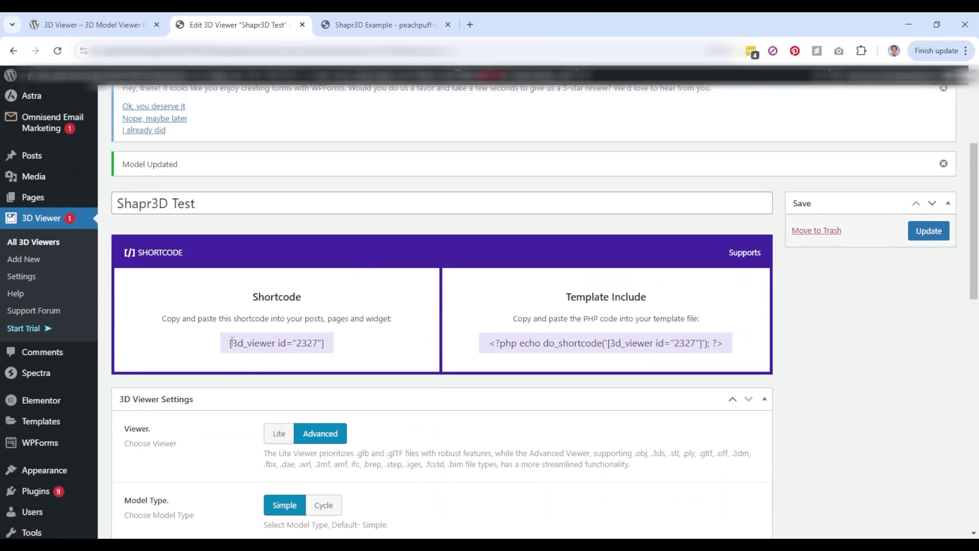
pyautogui.moveTo(231, 342); pyautogui.dragTo(327, 344)
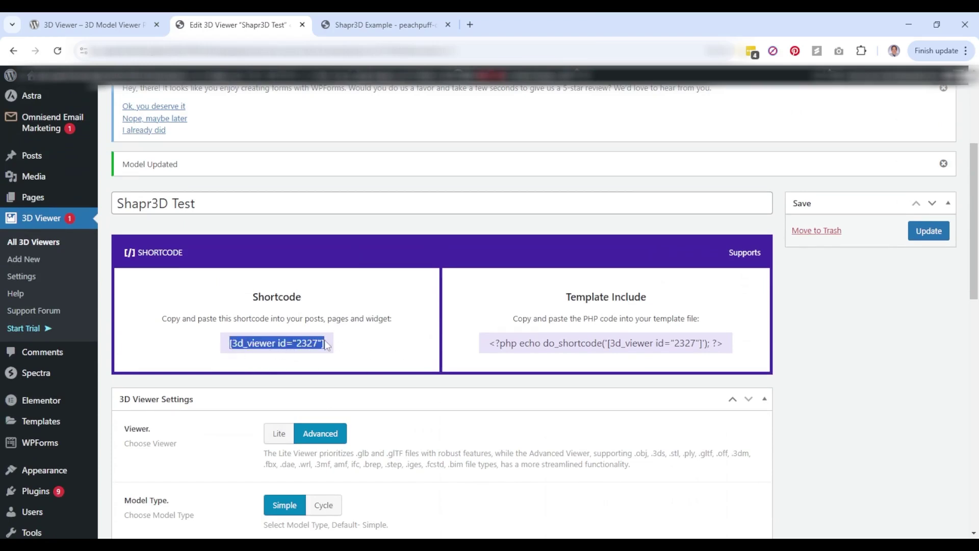
# Step: Save the Shapr3D Example page with the [3d_viewer id="2327"] shortcode and view it live
pyautogui.click(383, 24)
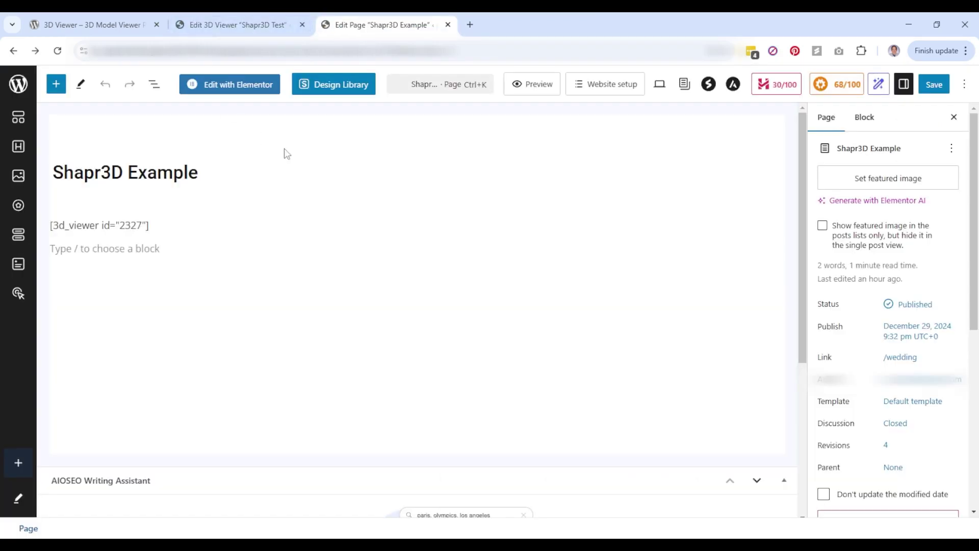
pyautogui.tripleClick(184, 227)
pyautogui.click(287, 280)
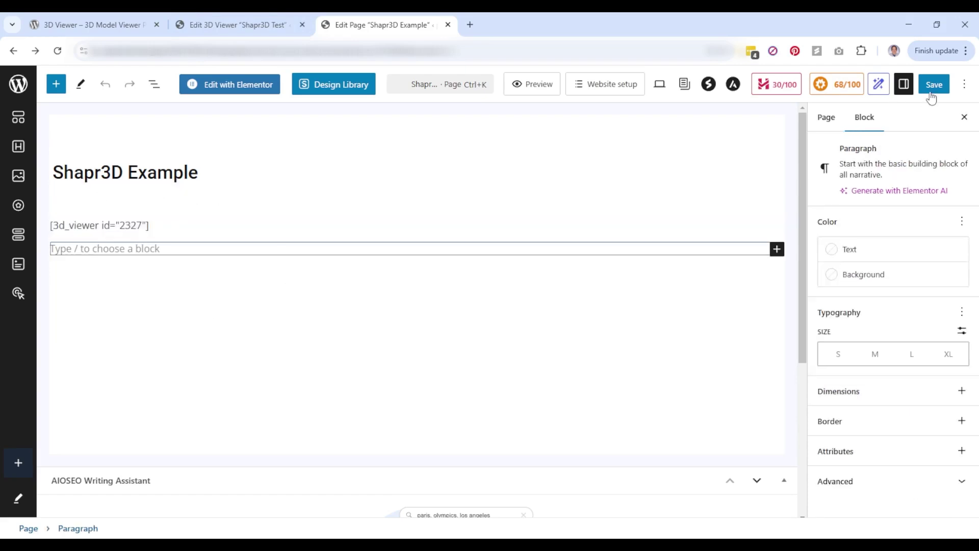
pyautogui.click(930, 90)
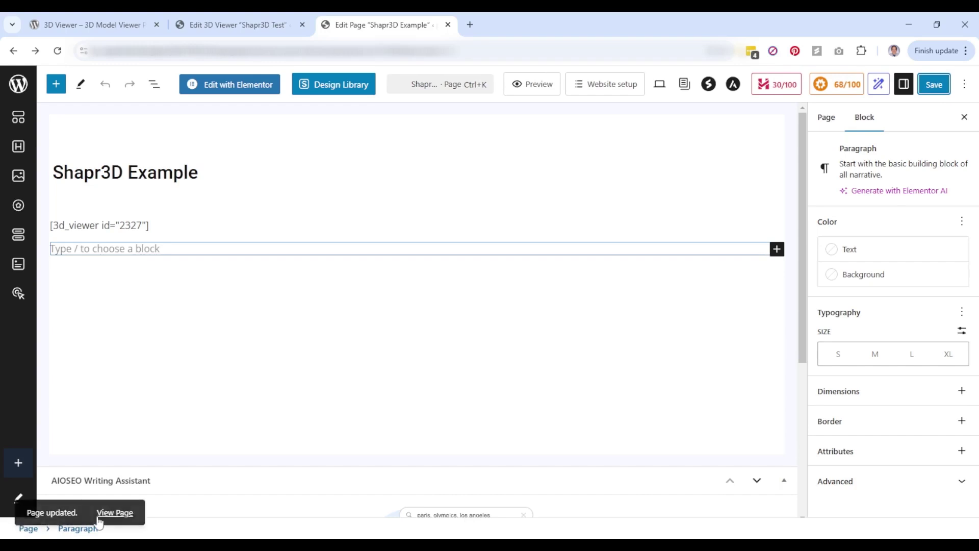
pyautogui.click(125, 512)
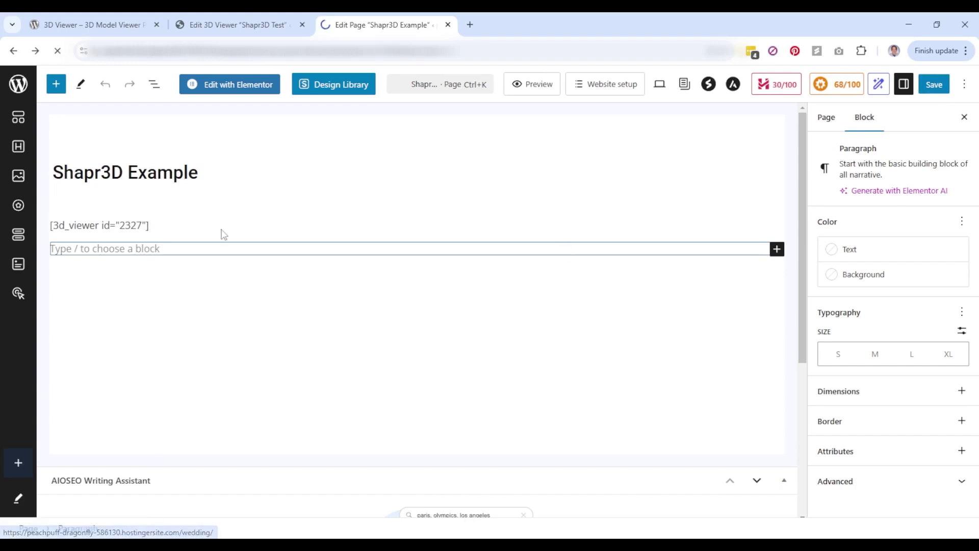
# Step: Orbit the embedded blue mount from several angles, ending on a view of its top
pyautogui.moveTo(499, 387); pyautogui.dragTo(509, 364)
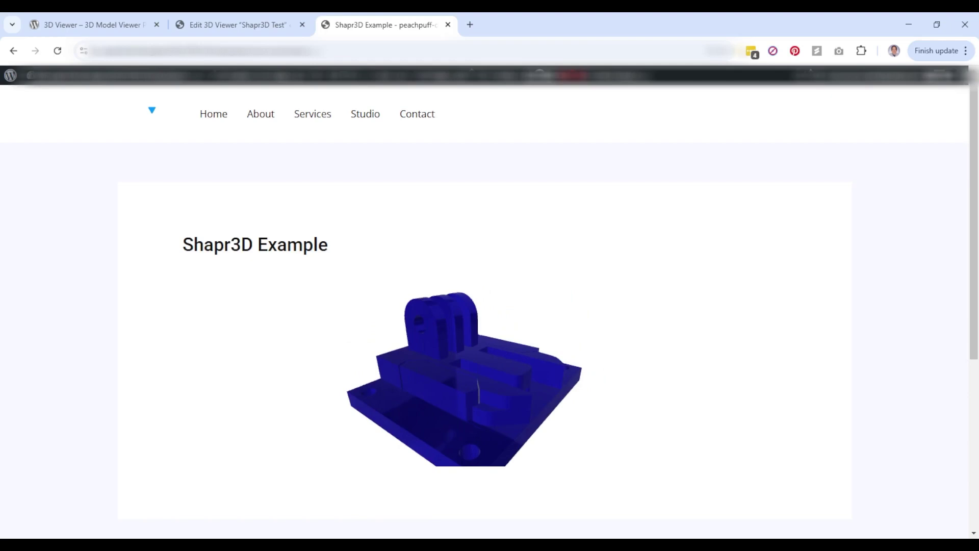
pyautogui.moveTo(509, 405); pyautogui.dragTo(454, 427)
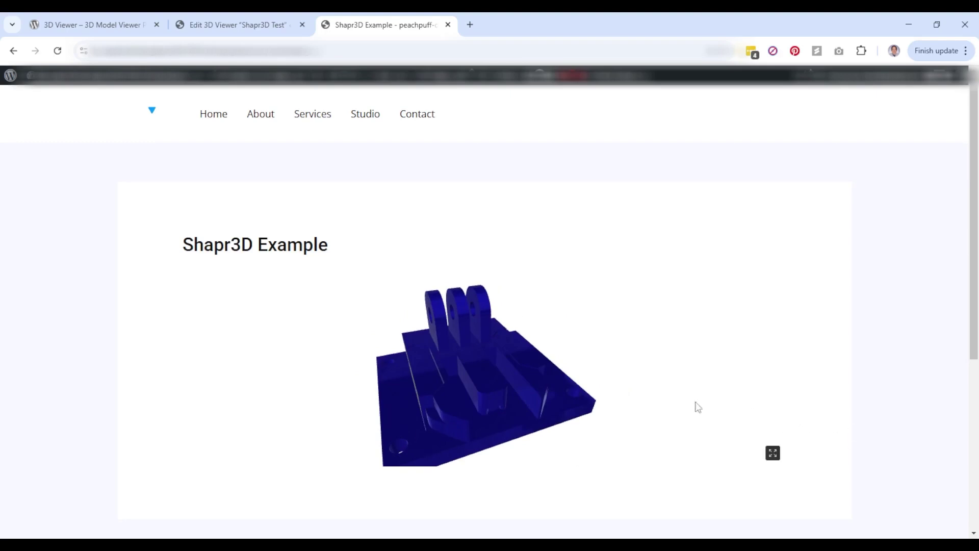
pyautogui.moveTo(577, 409); pyautogui.dragTo(483, 442)
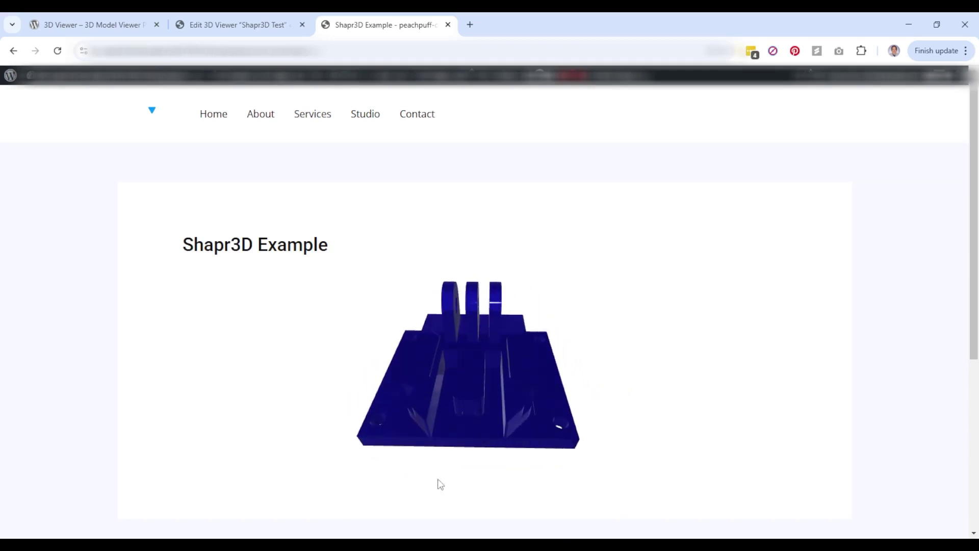